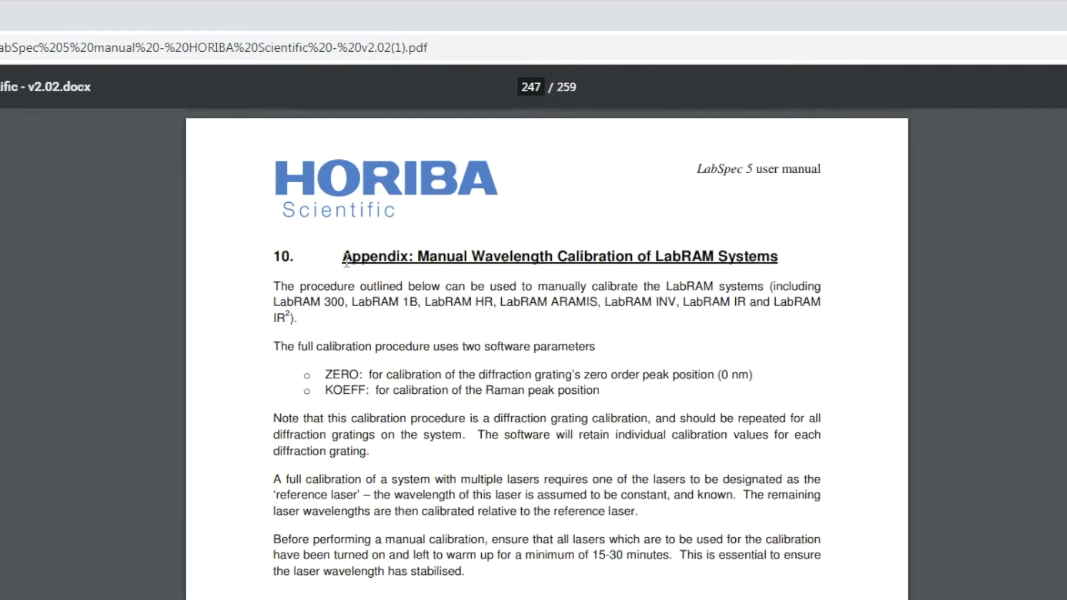
- Read the manual's appendix on manual wavelength calibration of LabRAM systems, including the zero order calibration procedure
{"action": "left_click_drag", "start_coordinate": [287, 258], "coordinate": [796, 264]}
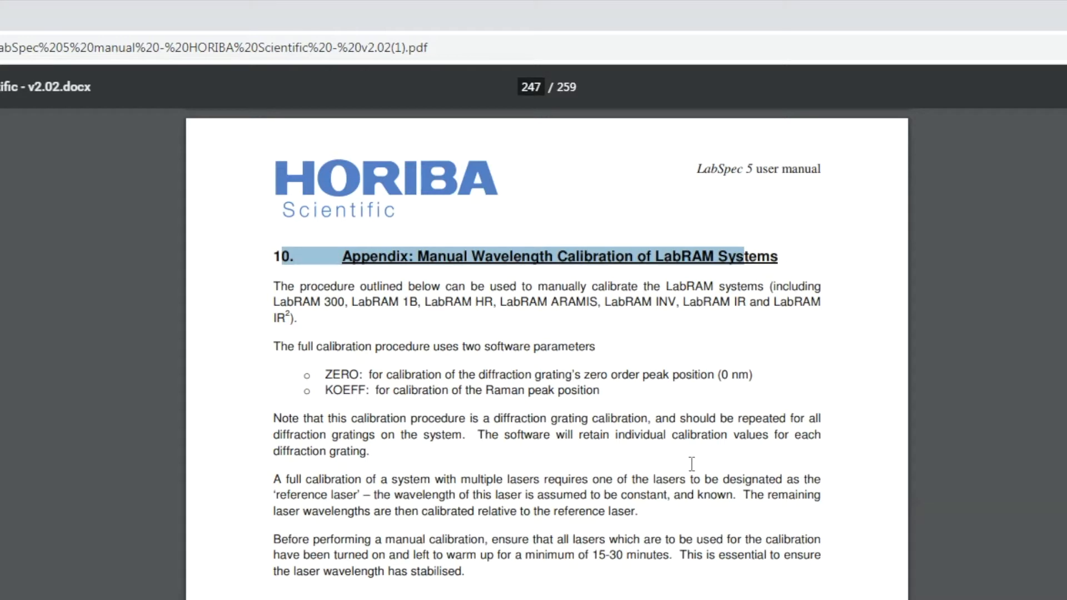
{"action": "scroll", "coordinate": [691, 463], "scroll_direction": "down", "scroll_amount": 1}
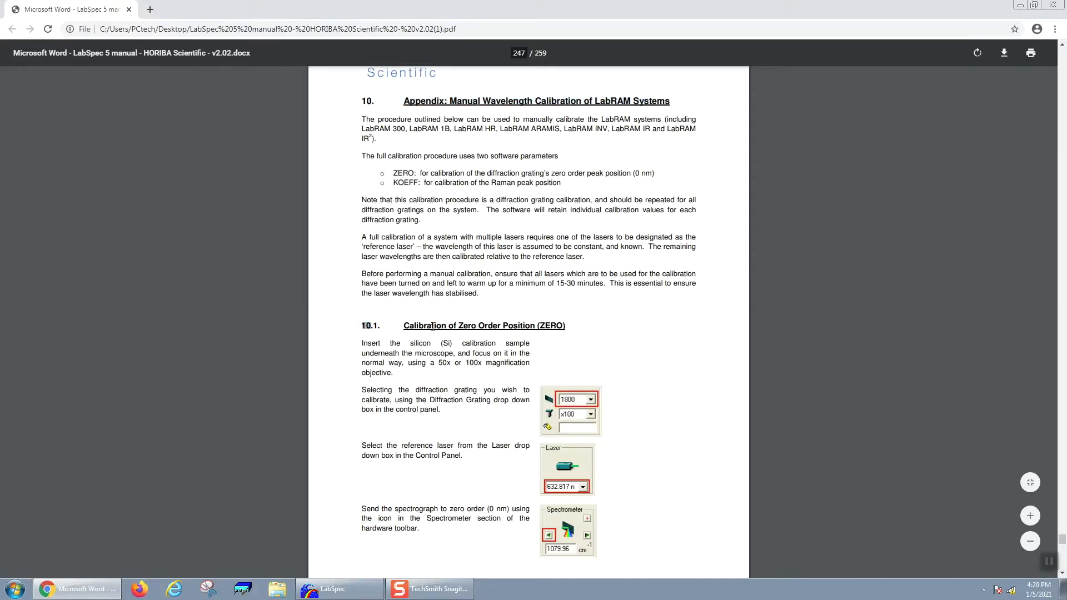
{"action": "left_click_drag", "start_coordinate": [433, 327], "coordinate": [584, 327]}
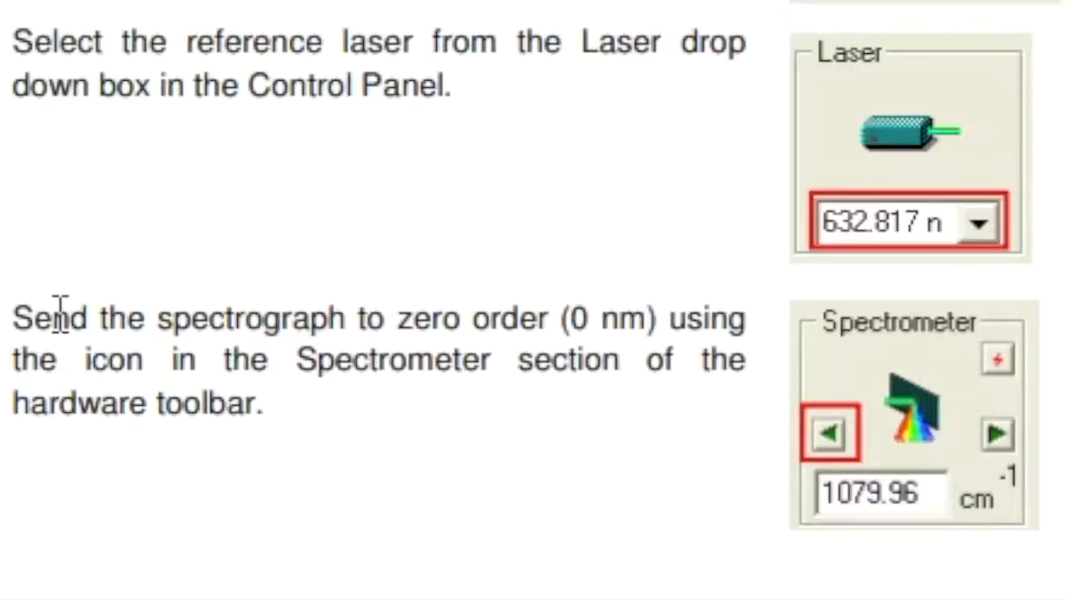
{"action": "left_click_drag", "start_coordinate": [372, 507], "coordinate": [428, 535]}
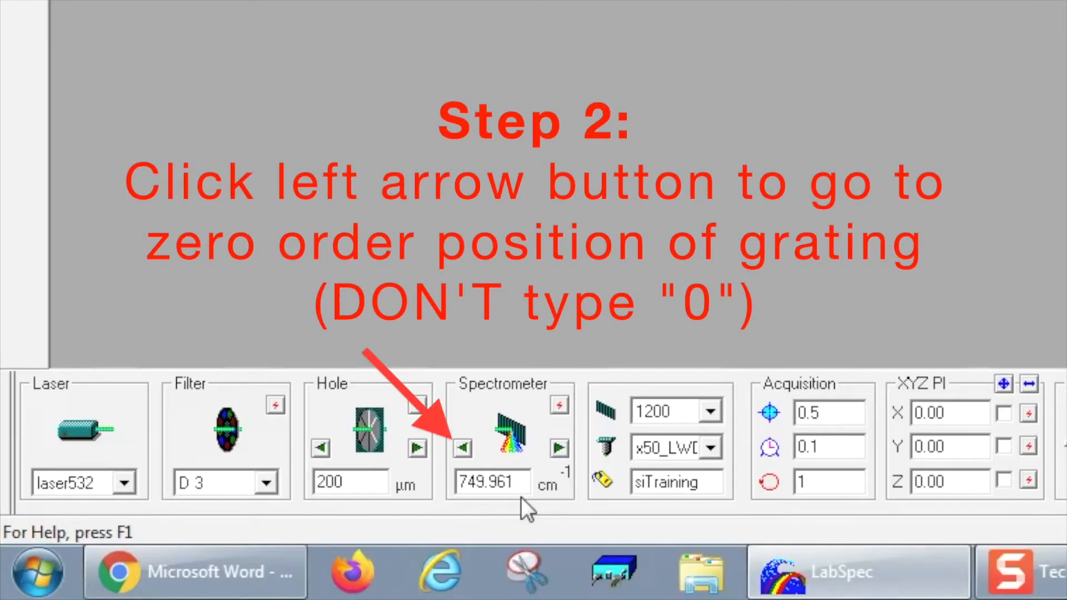
- Send the spectrometer to the grating's zero order position and start real-time display of the live spectrum
{"action": "left_click", "coordinate": [465, 451]}
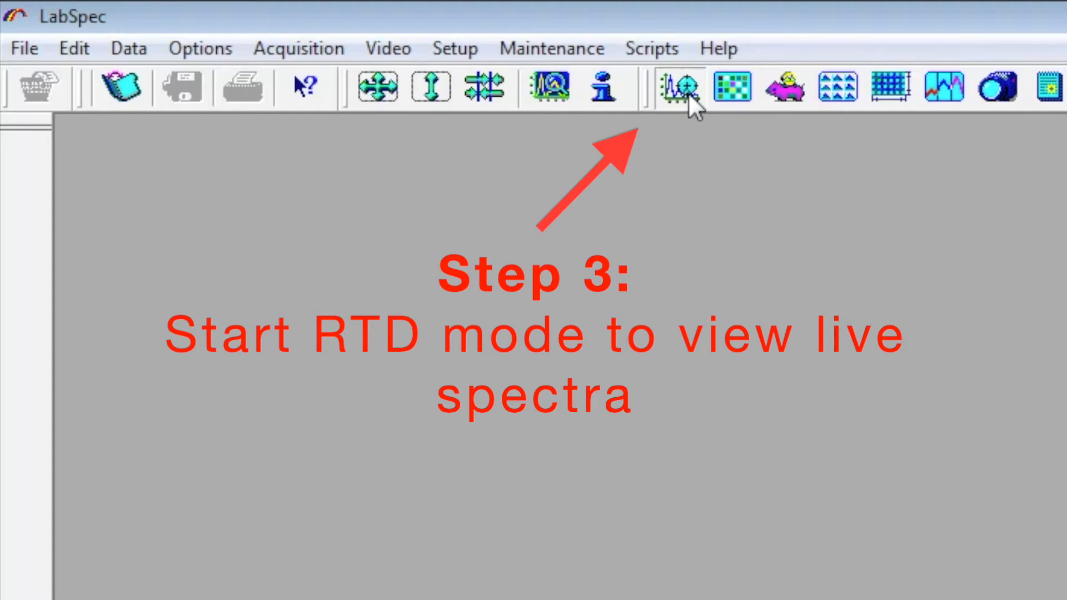
{"action": "left_click", "coordinate": [687, 94]}
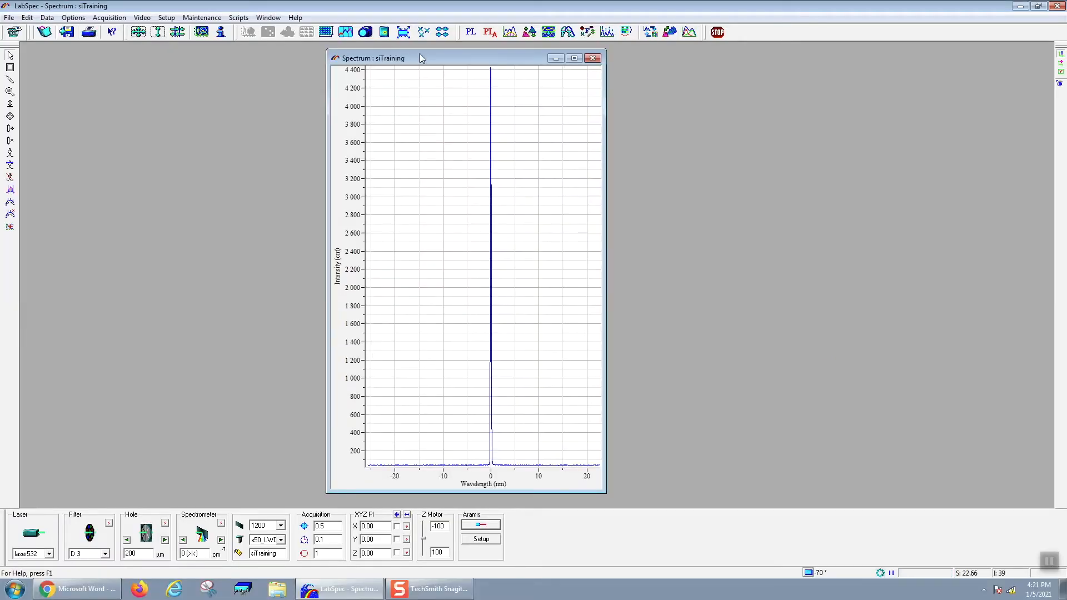
- Maximize the spectrum window and open the Instrument Calibration dialog
{"action": "double_click", "coordinate": [420, 58]}
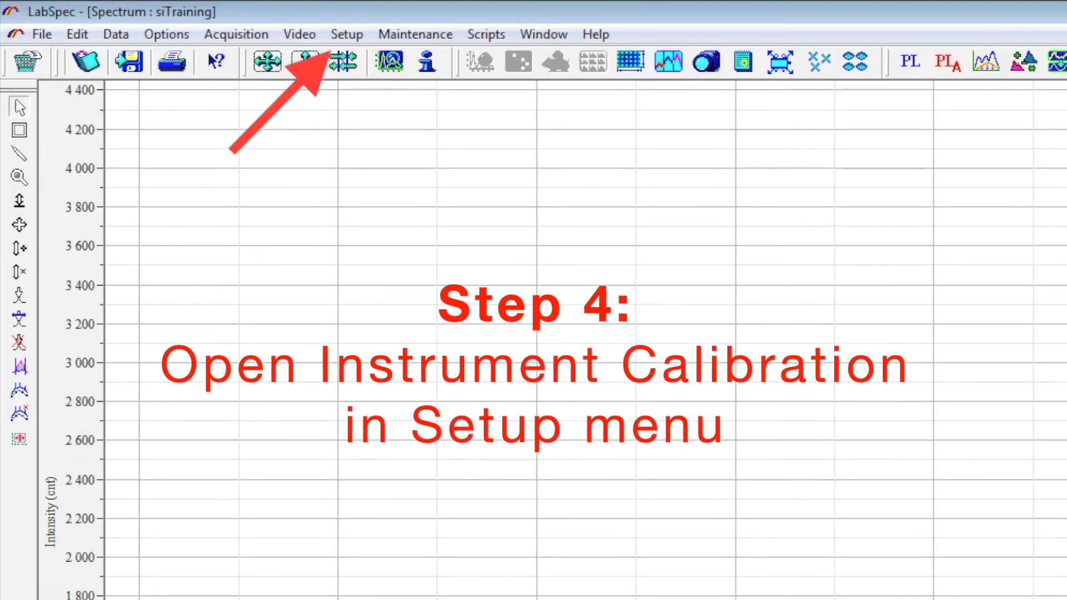
{"action": "left_click", "coordinate": [376, 28]}
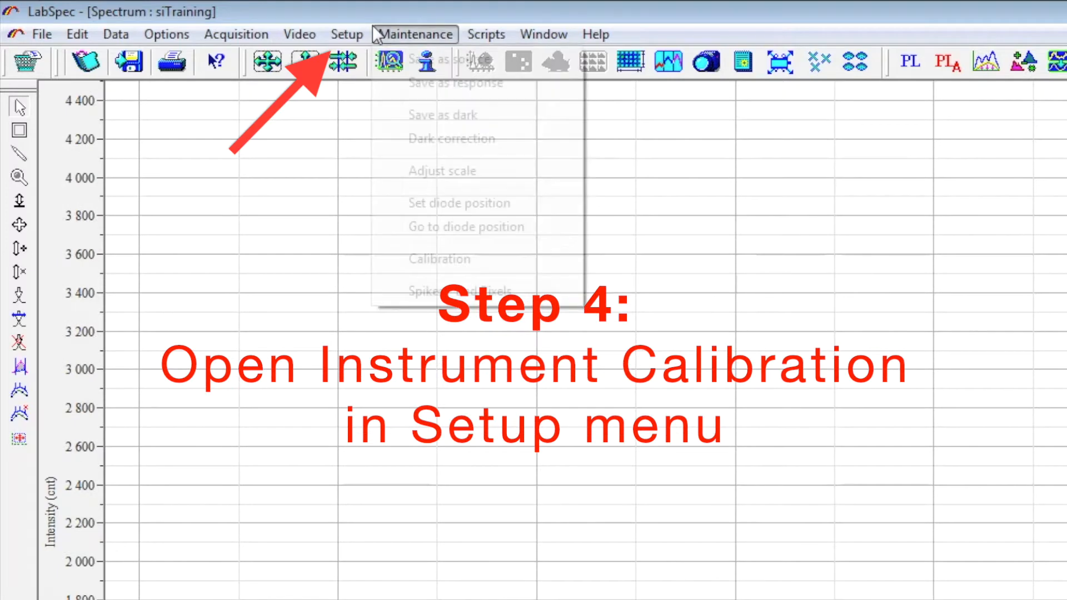
{"action": "mouse_move", "coordinate": [356, 31]}
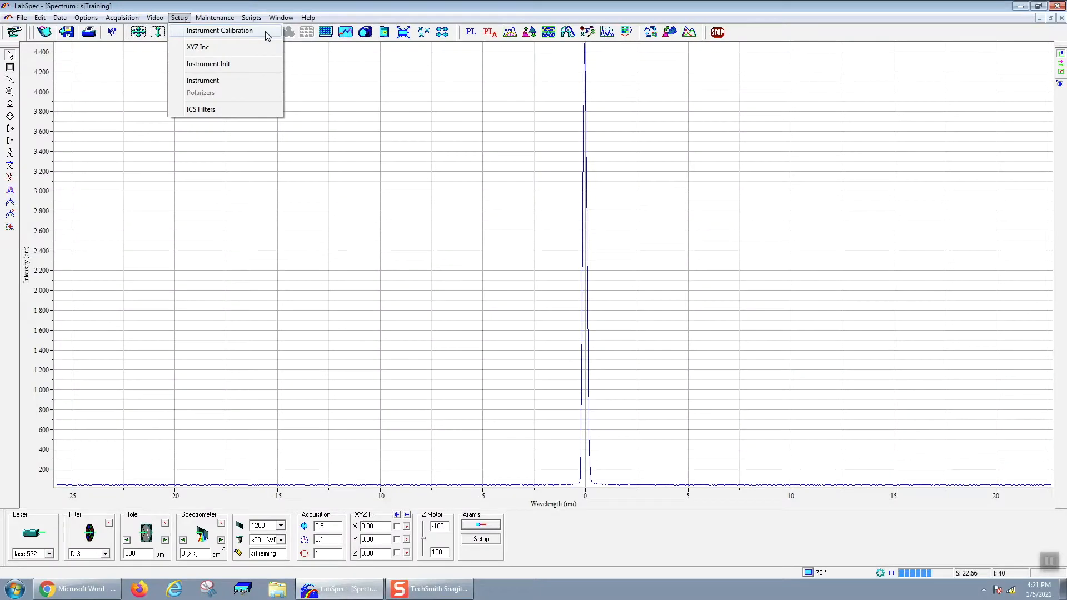
{"action": "left_click", "coordinate": [512, 60]}
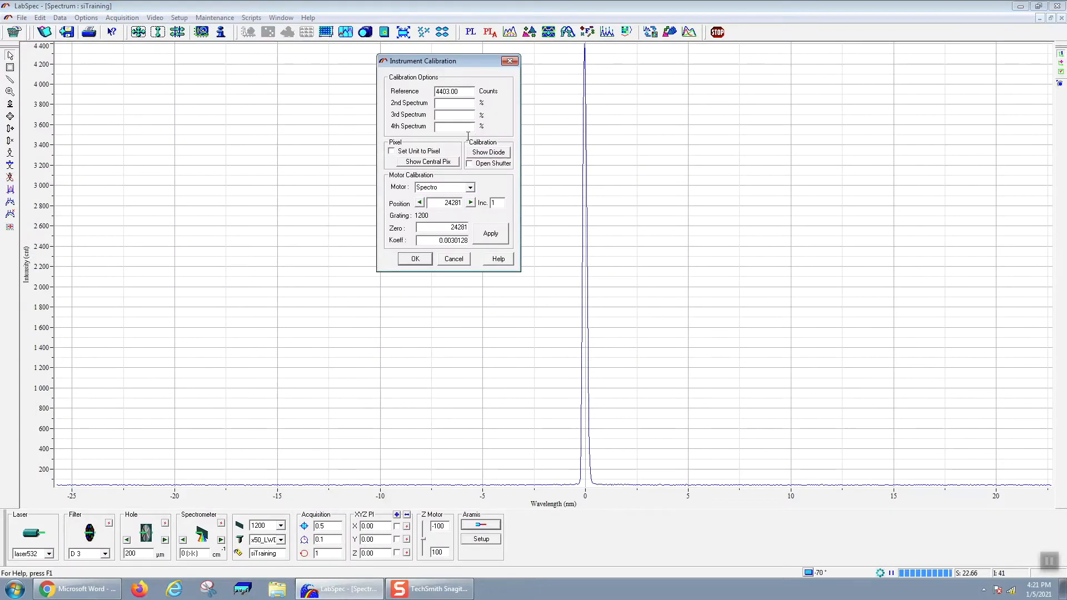
- Set the spectrometer's Zero value to 24291 and apply it
{"action": "double_click", "coordinate": [461, 227]}
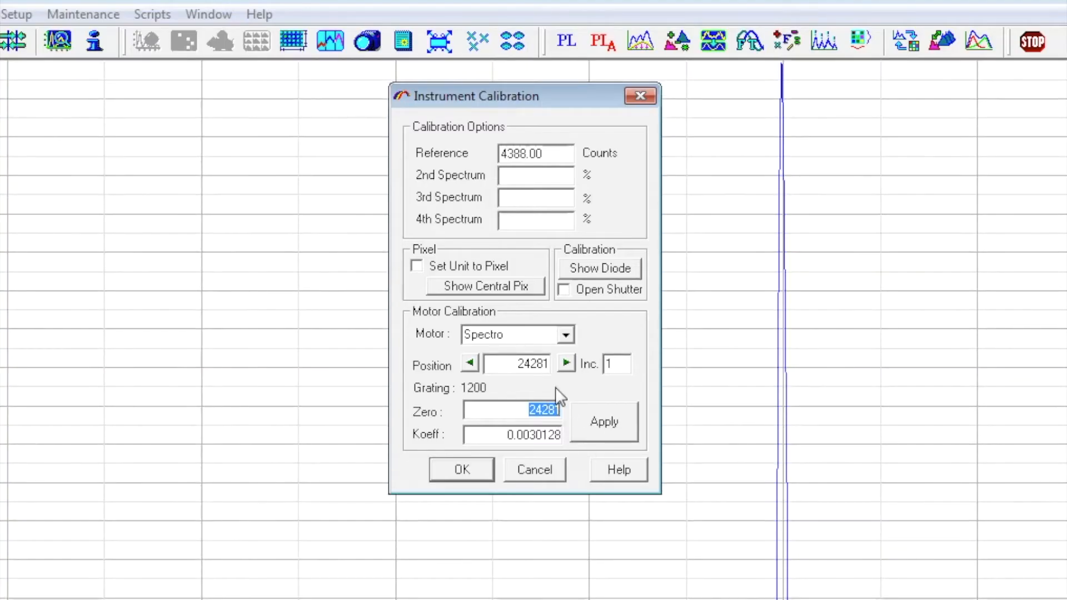
{"action": "left_click_drag", "start_coordinate": [548, 411], "coordinate": [563, 411]}
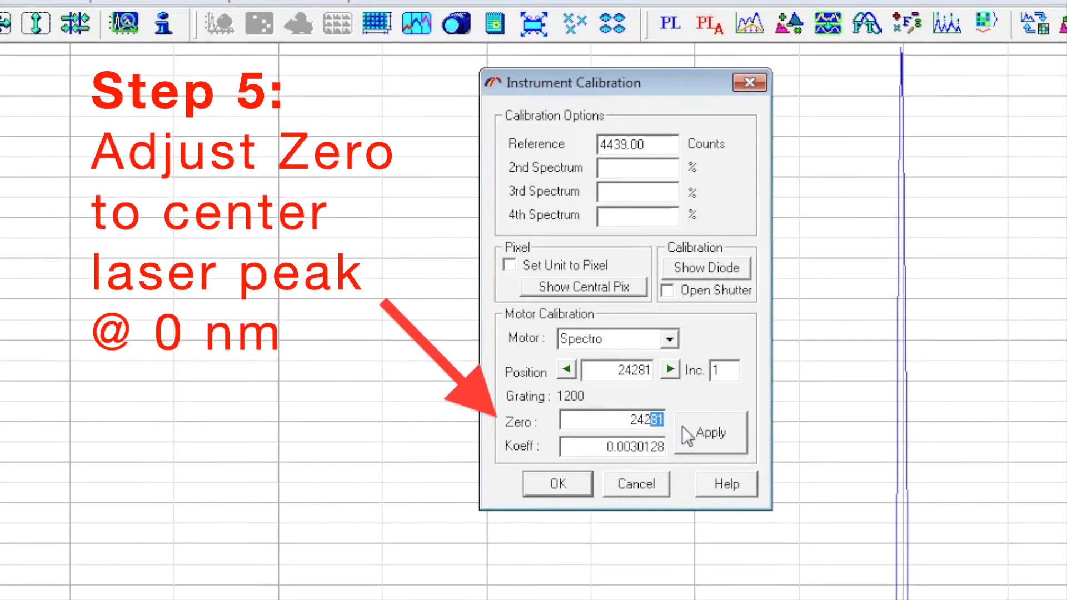
{"action": "type", "text": "91"}
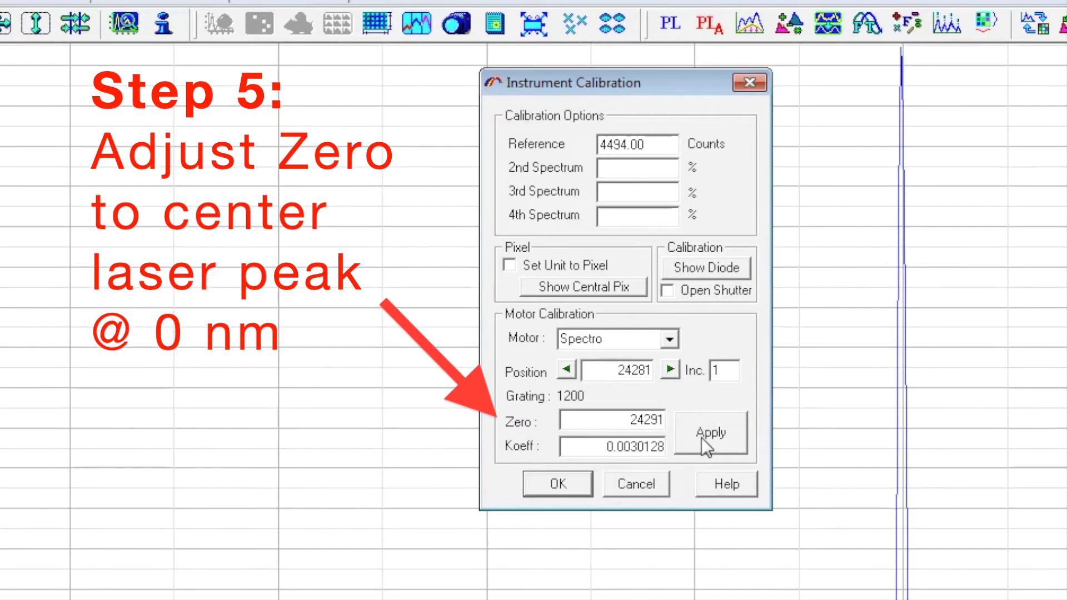
{"action": "left_click", "coordinate": [713, 455]}
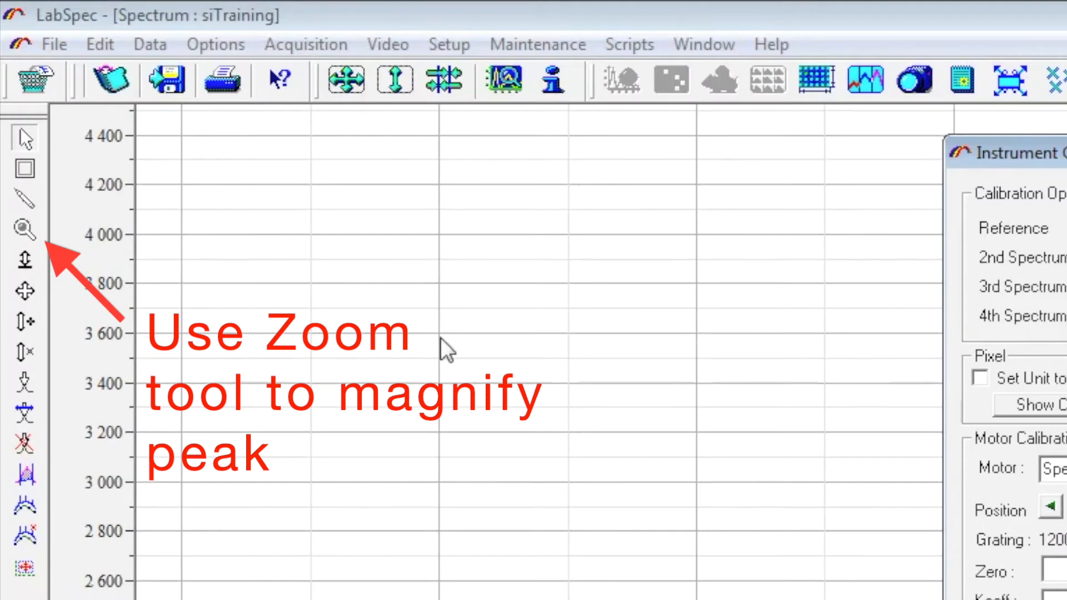
- Zoom in on the laser peak with the Zoom tool and move the calibration dialog out of the way
{"action": "left_click", "coordinate": [24, 228]}
{"action": "left_click_drag", "start_coordinate": [565, 482], "coordinate": [608, 41]}
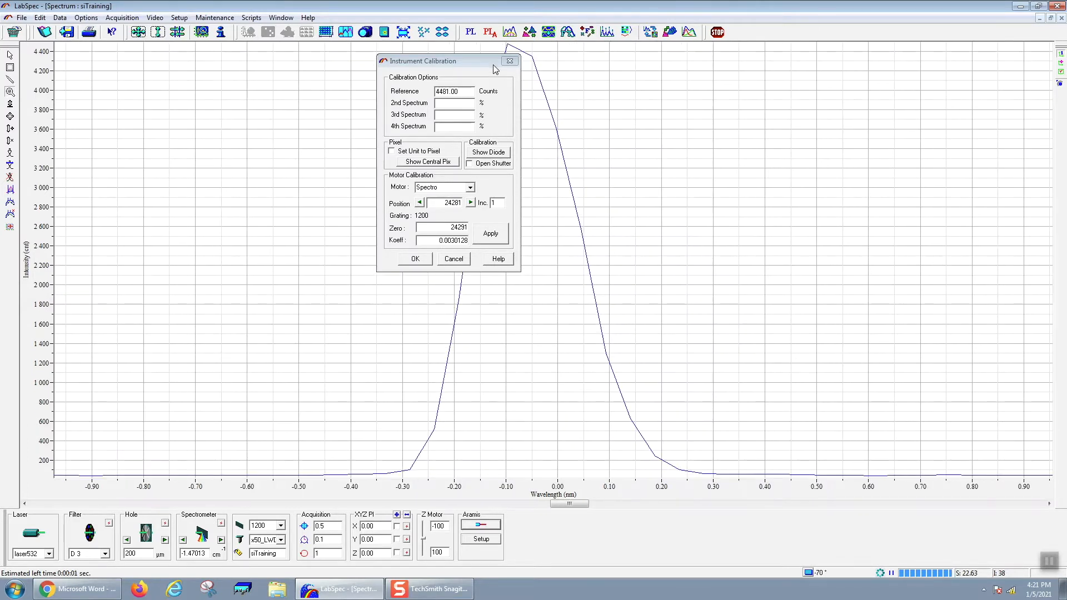
{"action": "left_click_drag", "start_coordinate": [488, 60], "coordinate": [397, 58]}
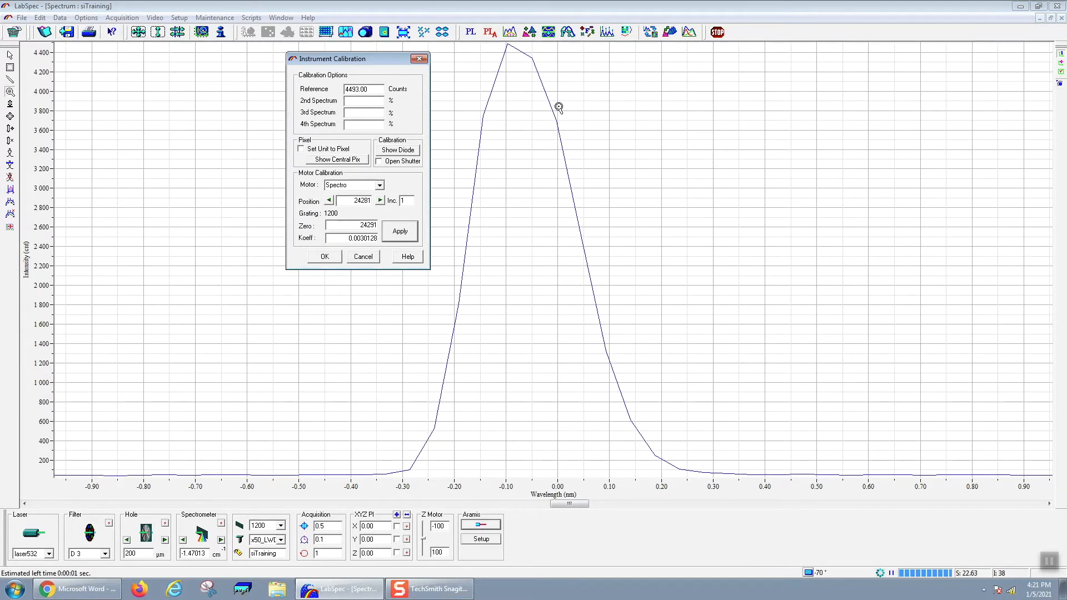
- Place the cursor on the peak and step it left and right to check the peak's position relative to 0 nm
{"action": "left_click", "coordinate": [10, 55]}
{"action": "left_click", "coordinate": [528, 64]}
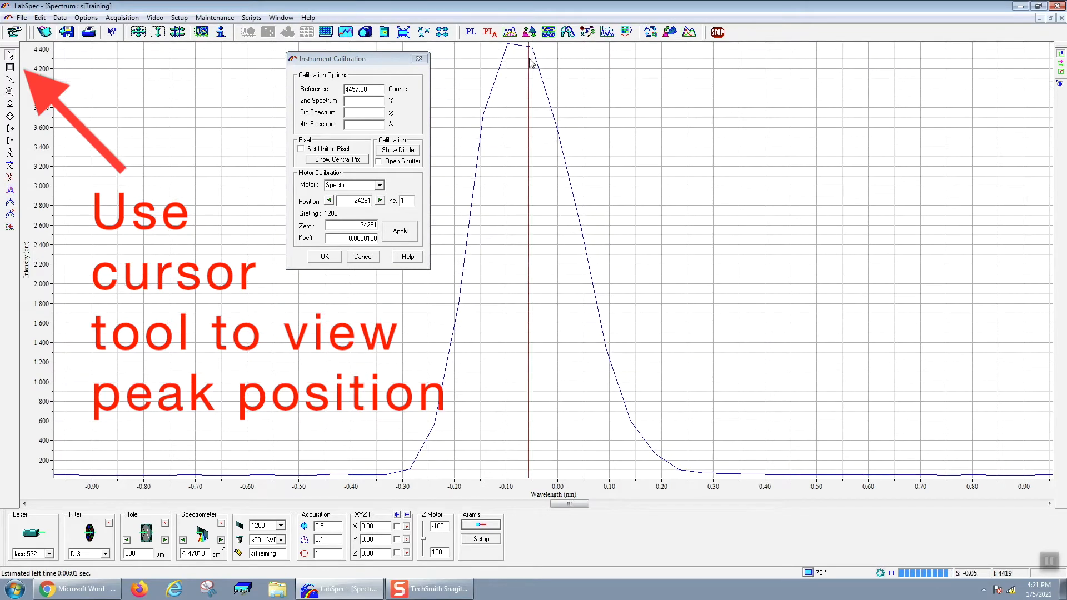
{"action": "left_click", "coordinate": [557, 134]}
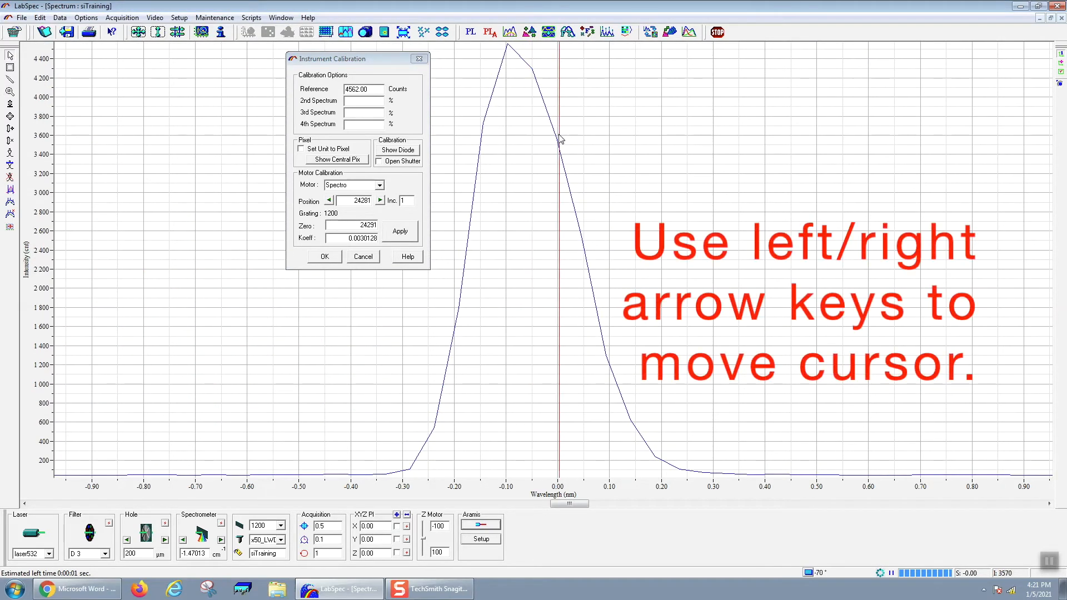
{"action": "key", "text": "Left"}
{"action": "key", "text": "Left"}
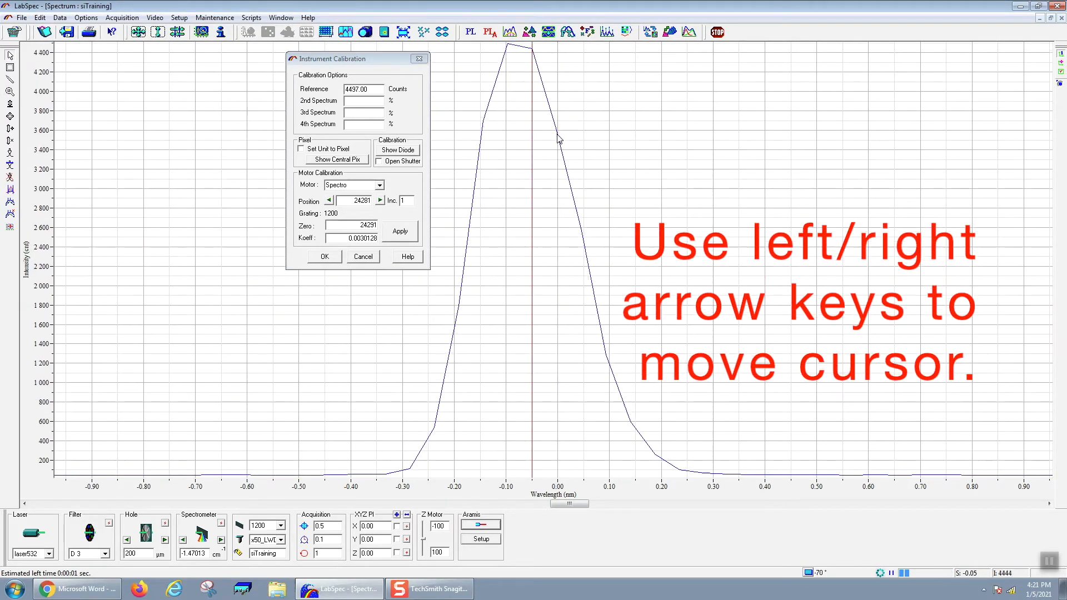
{"action": "key", "text": "Right"}
{"action": "key", "text": "Right"}
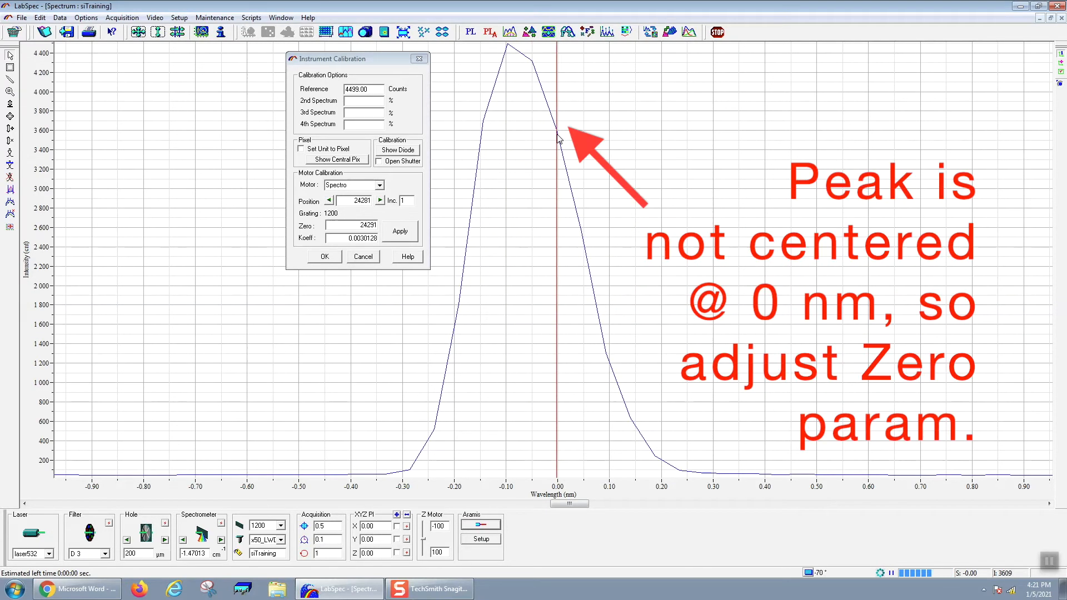
- Set the Zero value to 24271 and apply it
{"action": "left_click", "coordinate": [374, 225]}
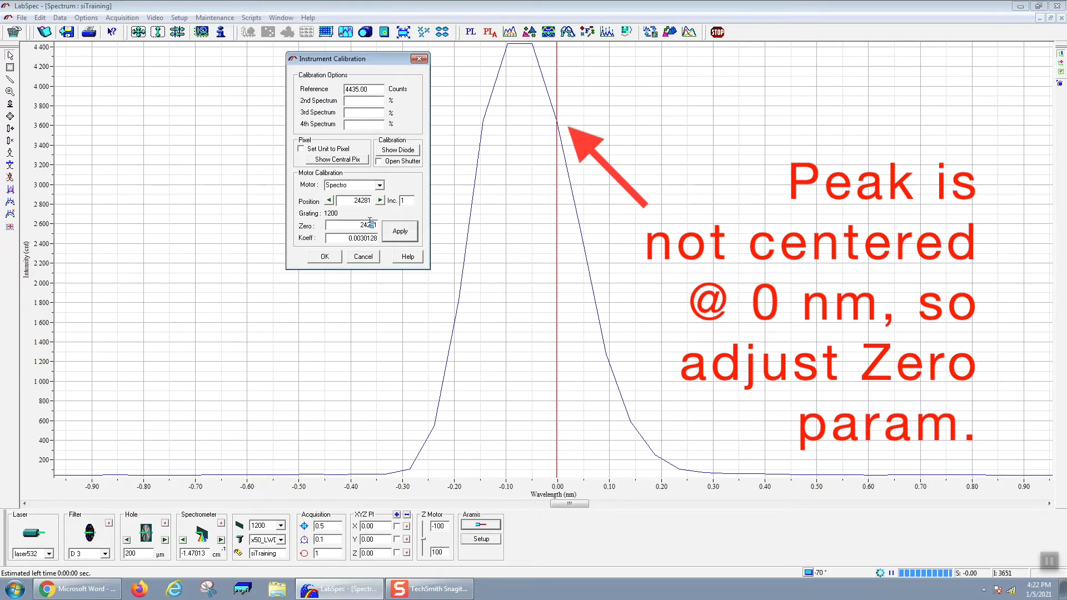
{"action": "type", "text": "7"}
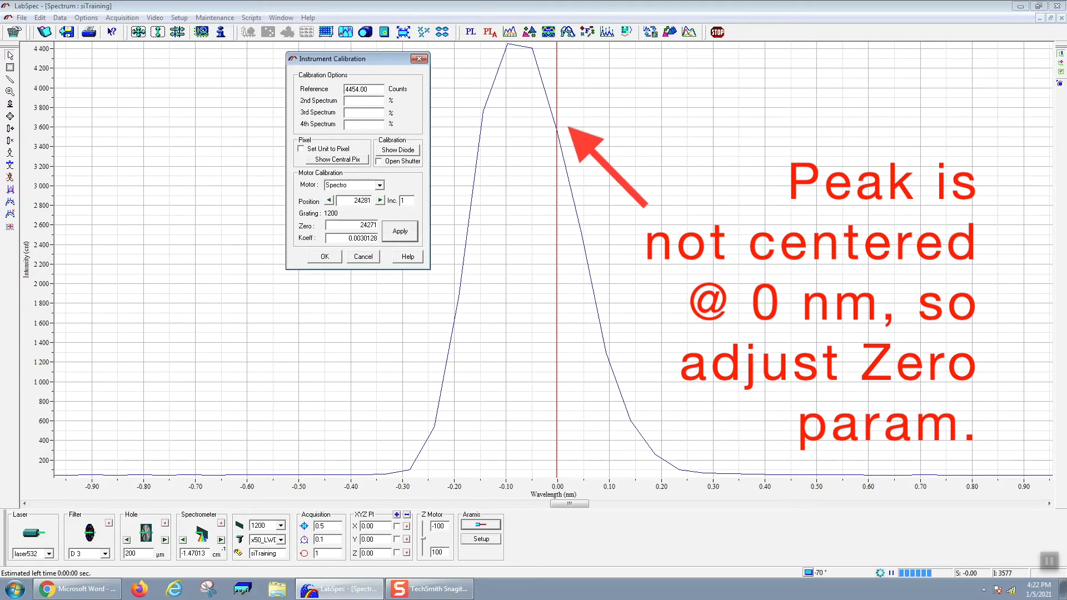
{"action": "left_click", "coordinate": [398, 231]}
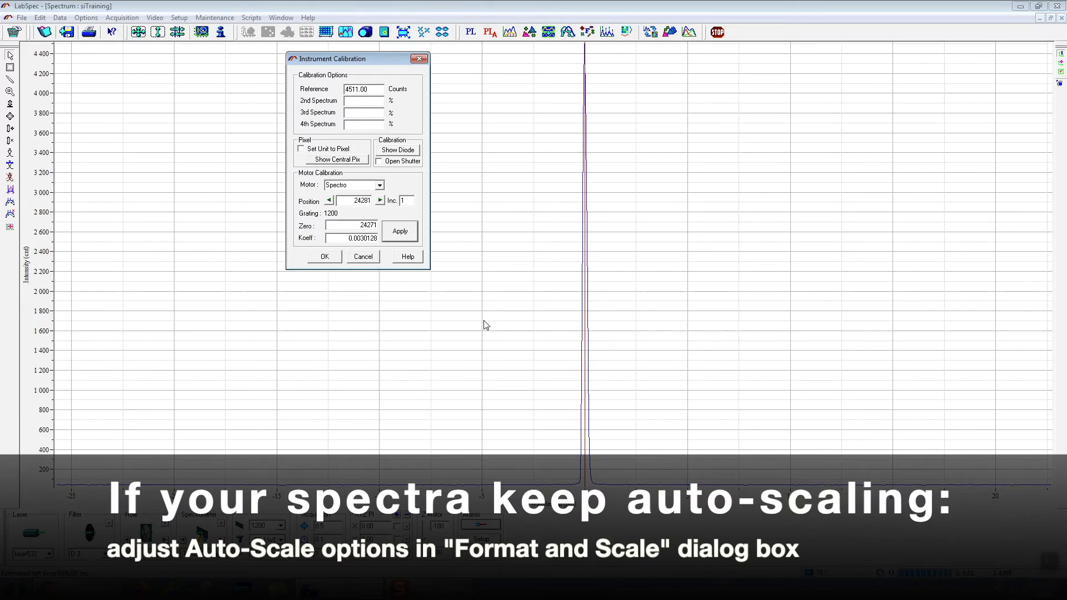
- Turn off auto-scaling for both the horizontal and vertical axes in the spectrum's Format and Scale settings
{"action": "right_click", "coordinate": [483, 319]}
{"action": "left_click", "coordinate": [504, 329]}
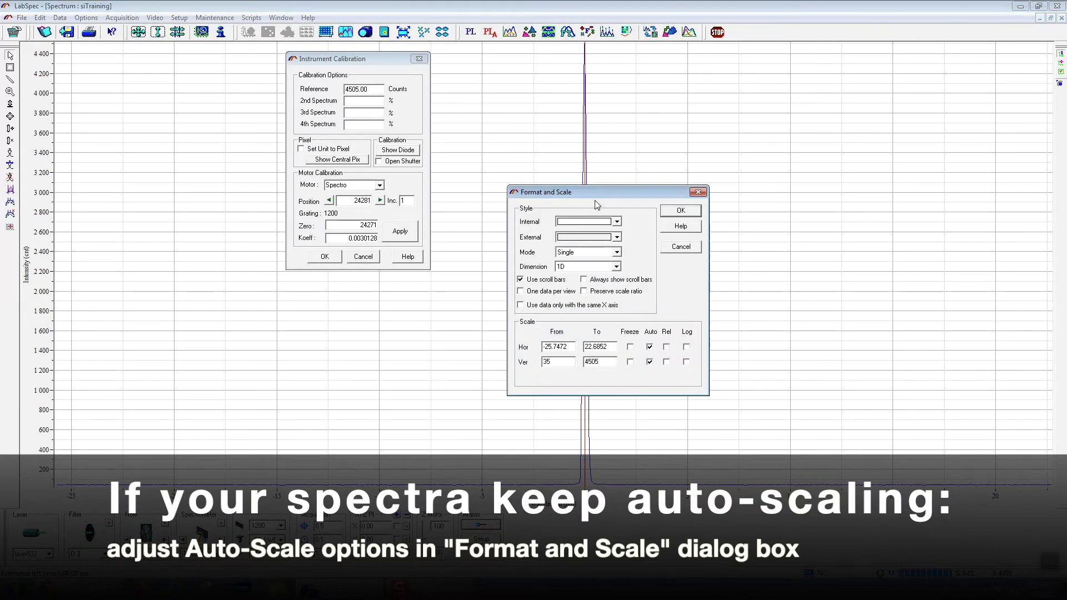
{"action": "left_click", "coordinate": [649, 362]}
{"action": "left_click", "coordinate": [650, 347]}
{"action": "left_click", "coordinate": [688, 211]}
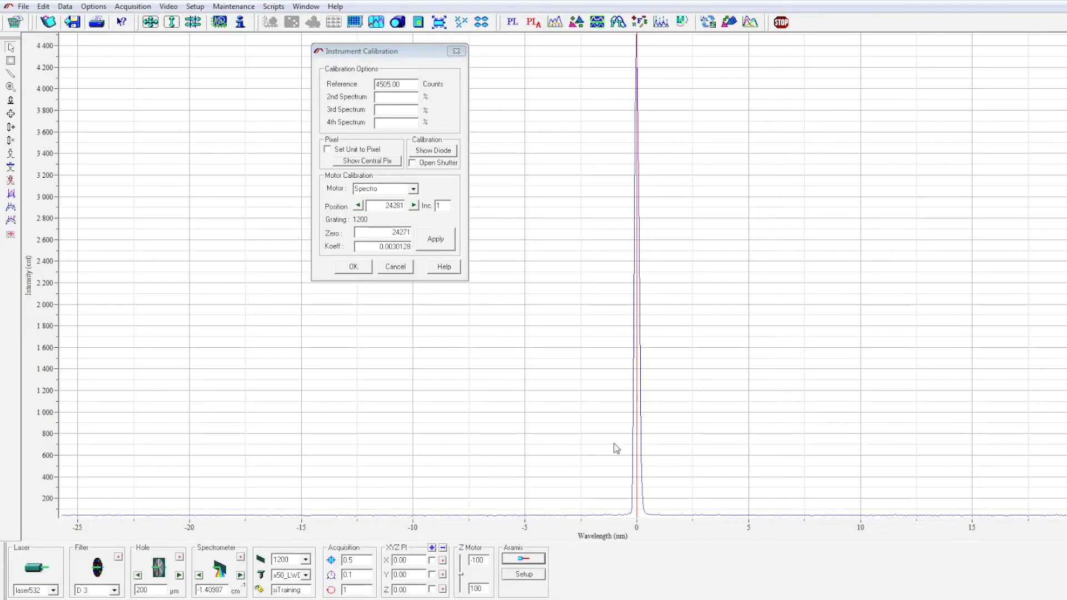
- Set the Zero value to 24261 and apply it
{"action": "left_click", "coordinate": [10, 88]}
{"action": "left_click_drag", "start_coordinate": [627, 510], "coordinate": [656, 36]}
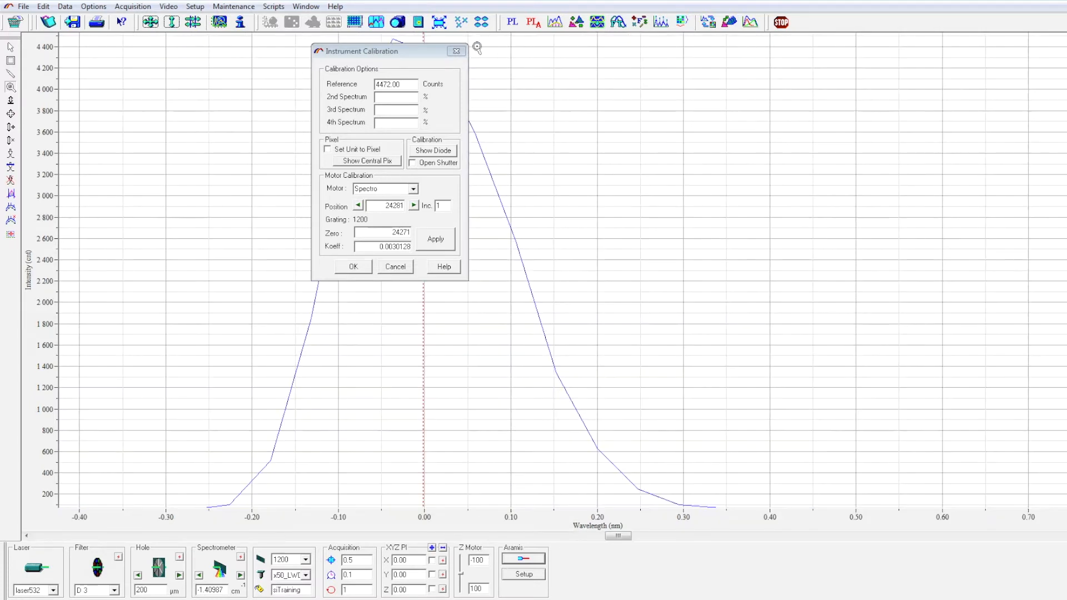
{"action": "left_click_drag", "start_coordinate": [434, 56], "coordinate": [678, 61]}
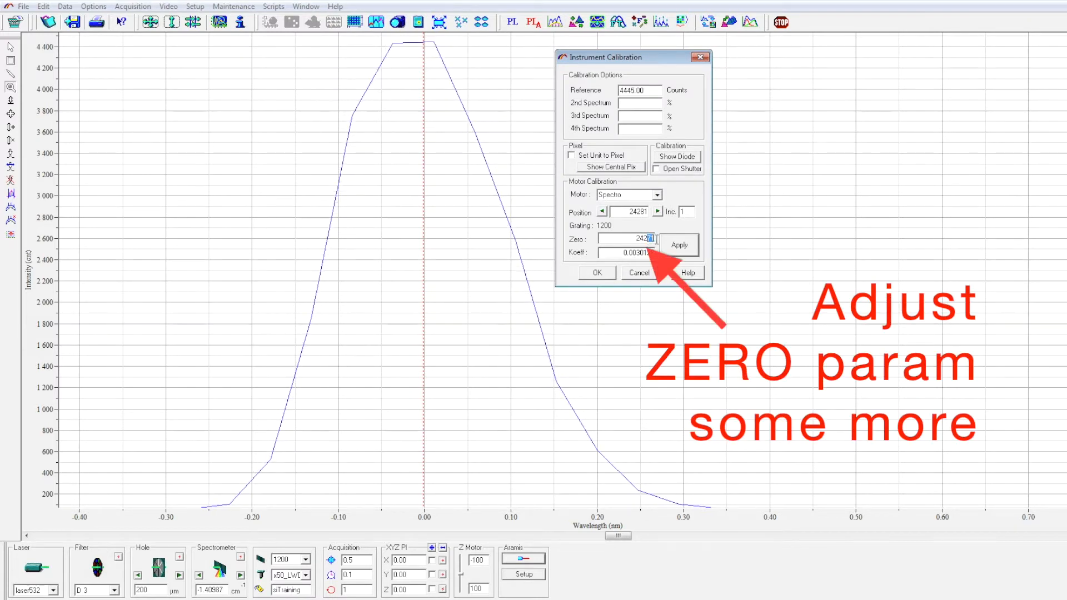
{"action": "type", "text": "6"}
{"action": "left_click", "coordinate": [692, 249]}
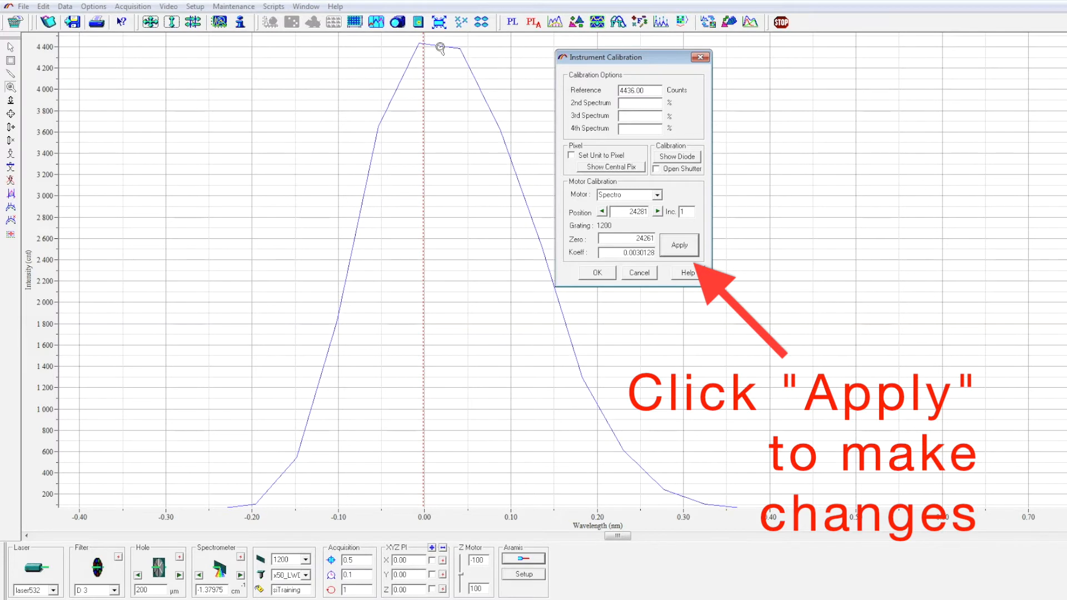
- Close the calibration dialog and send the spectrometer back to the zero order position
{"action": "left_click", "coordinate": [598, 272]}
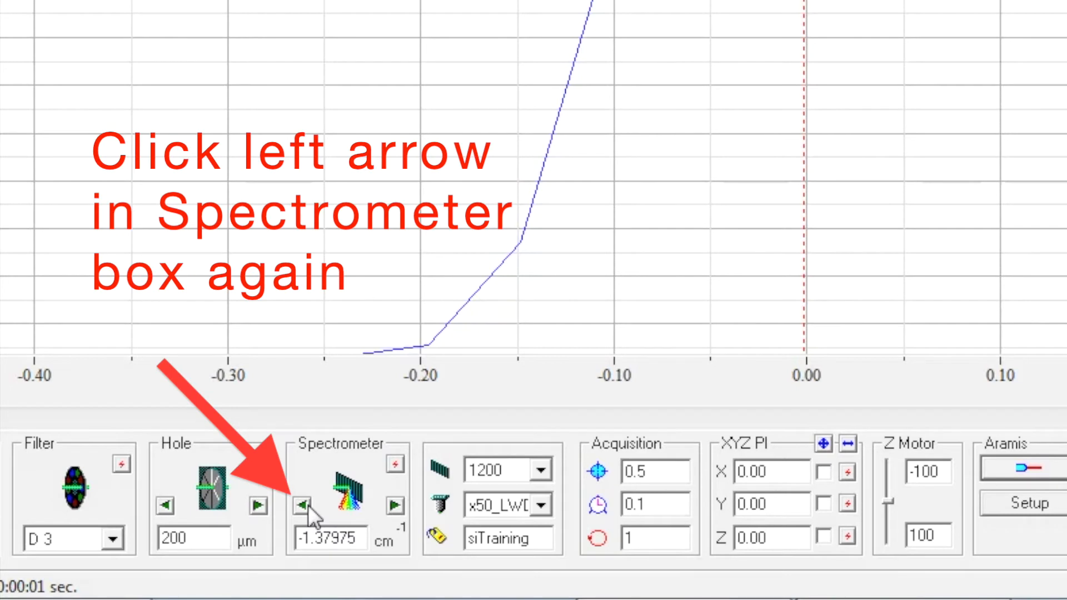
{"action": "left_click_drag", "start_coordinate": [359, 530], "coordinate": [279, 521]}
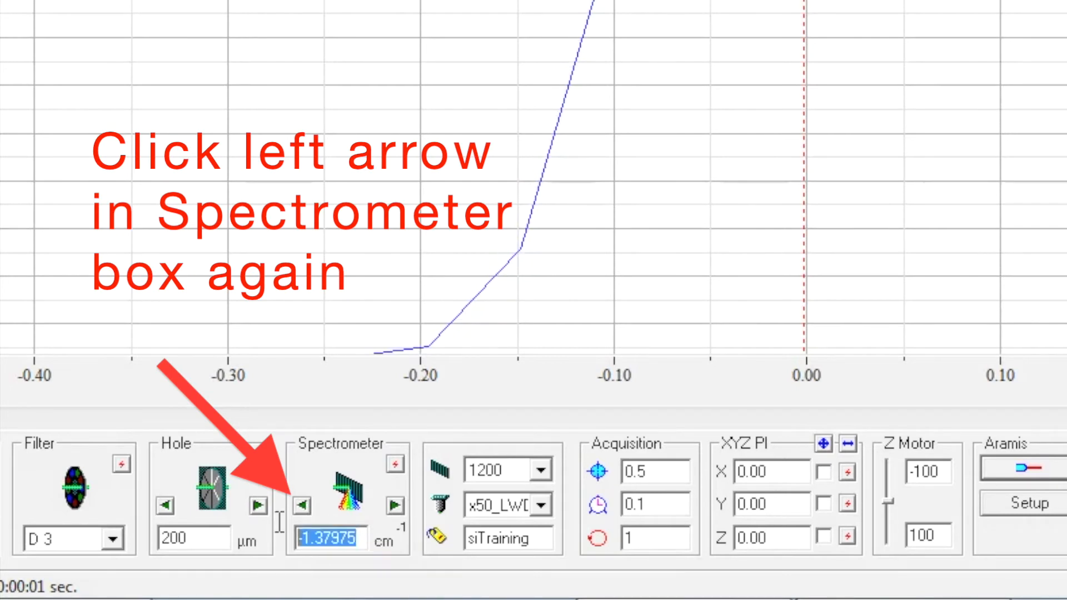
{"action": "left_click", "coordinate": [360, 537]}
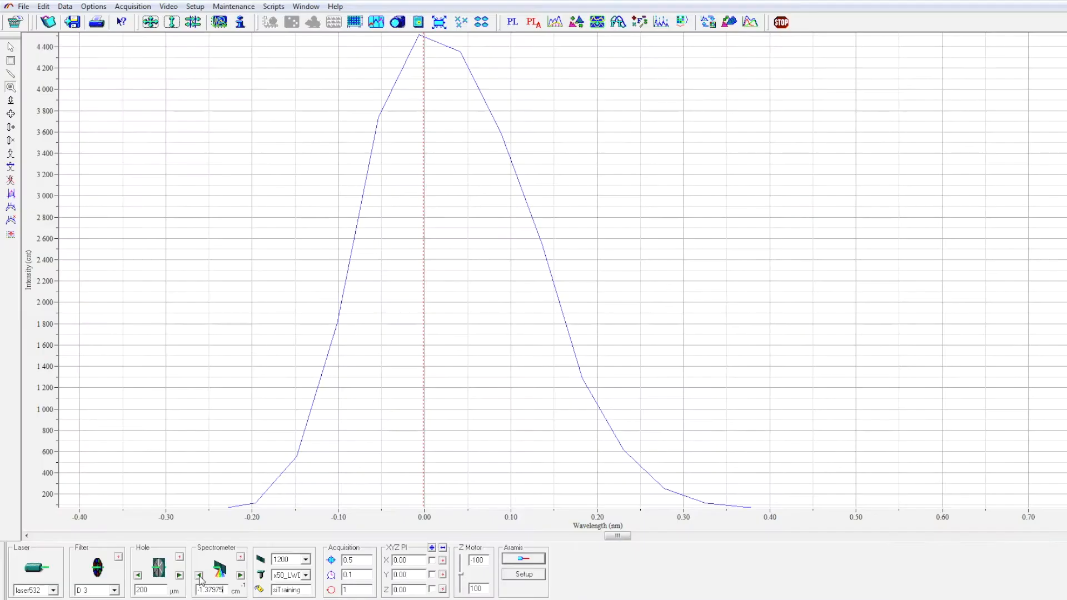
{"action": "left_click", "coordinate": [200, 576]}
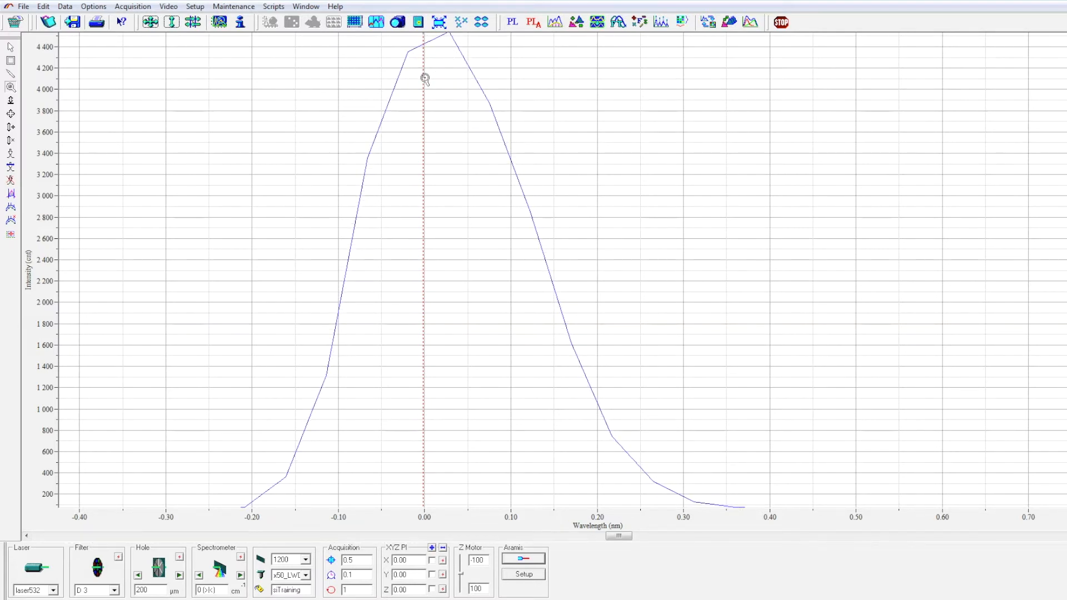
- Reopen Instrument Calibration, apply the Zero value of 24266, and return the spectrometer to zero order
{"action": "left_click", "coordinate": [195, 6]}
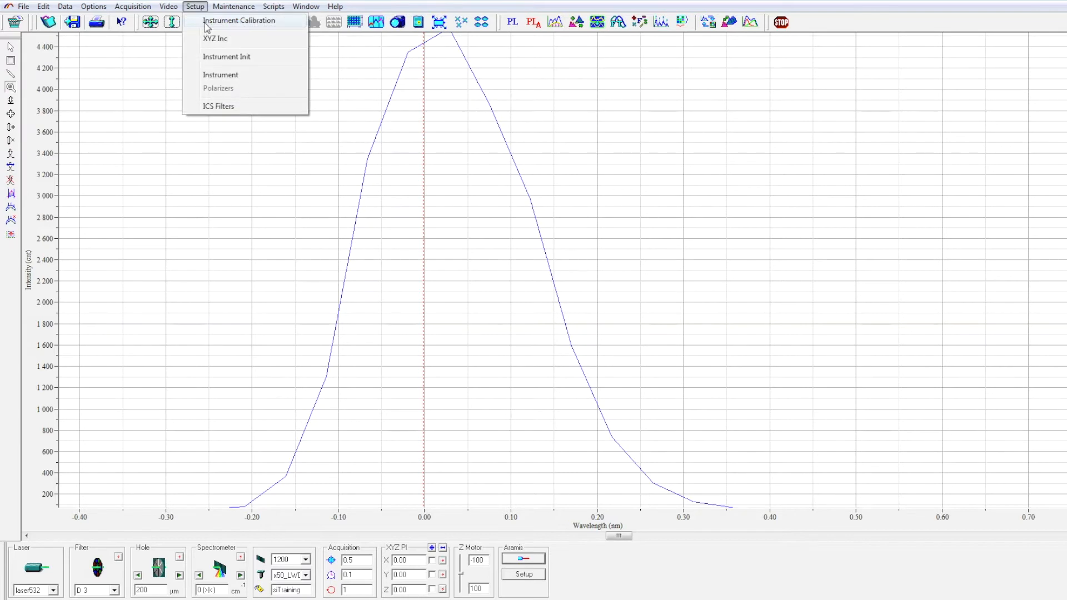
{"action": "left_click", "coordinate": [207, 21]}
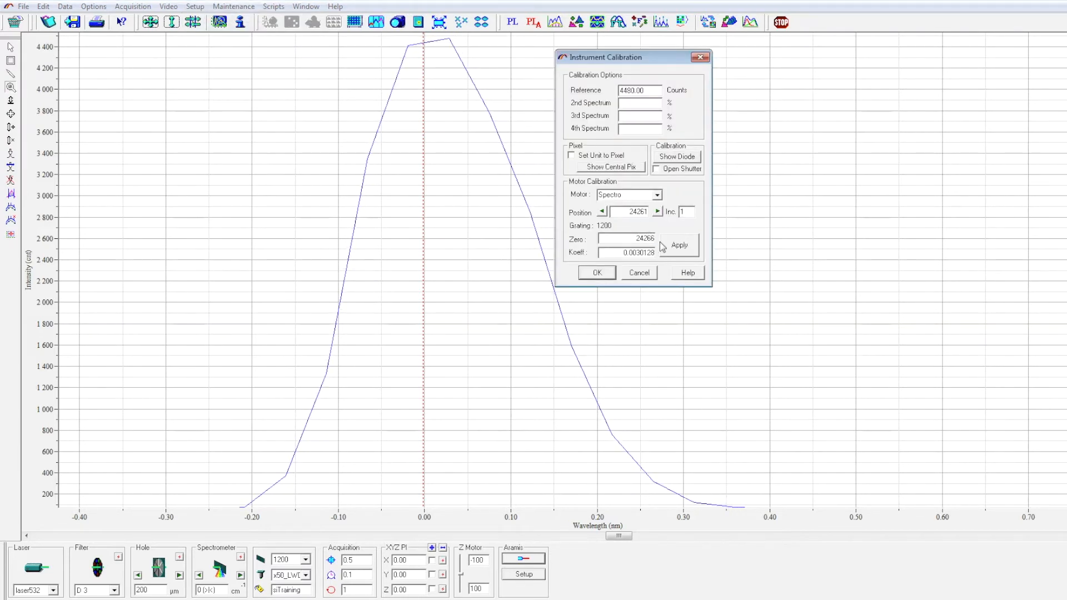
{"action": "left_click", "coordinate": [687, 248]}
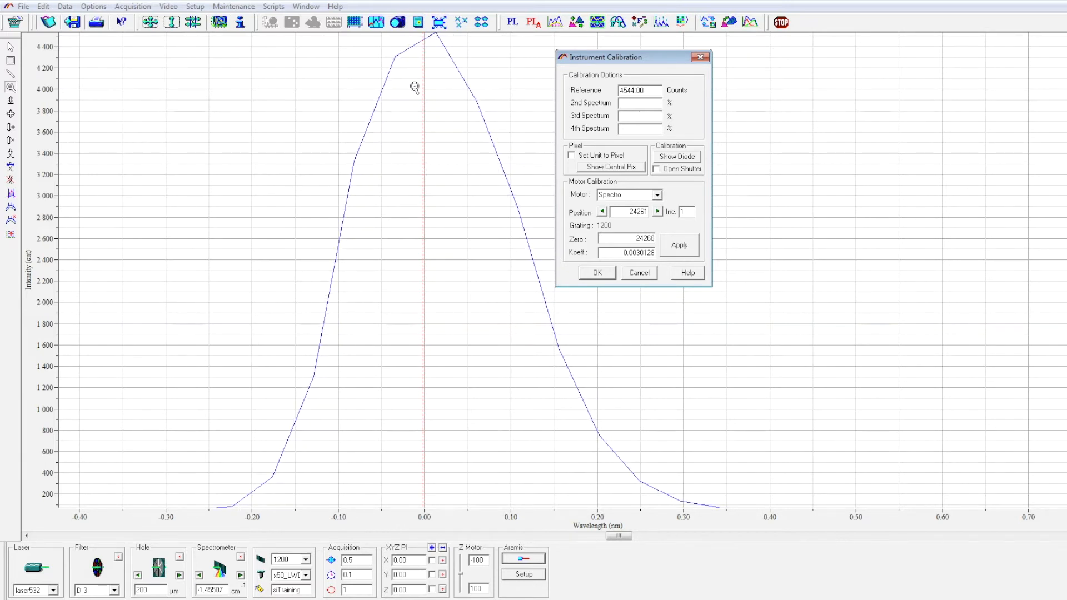
{"action": "left_click", "coordinate": [199, 577]}
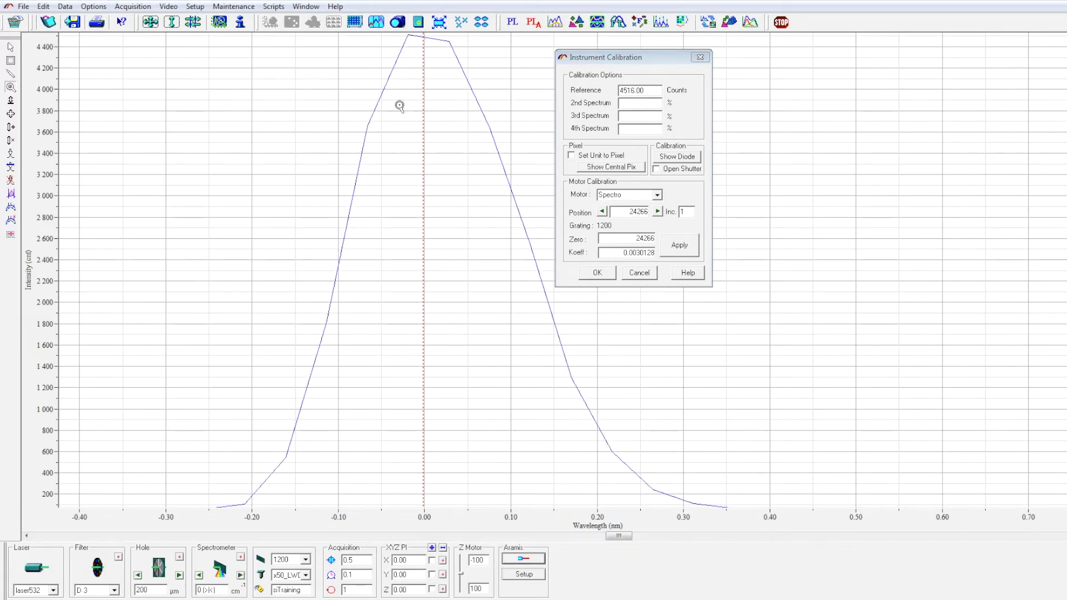
- Mark the laser peak with the cursor and close the Instrument Calibration dialog with OK
{"action": "left_click", "coordinate": [407, 72]}
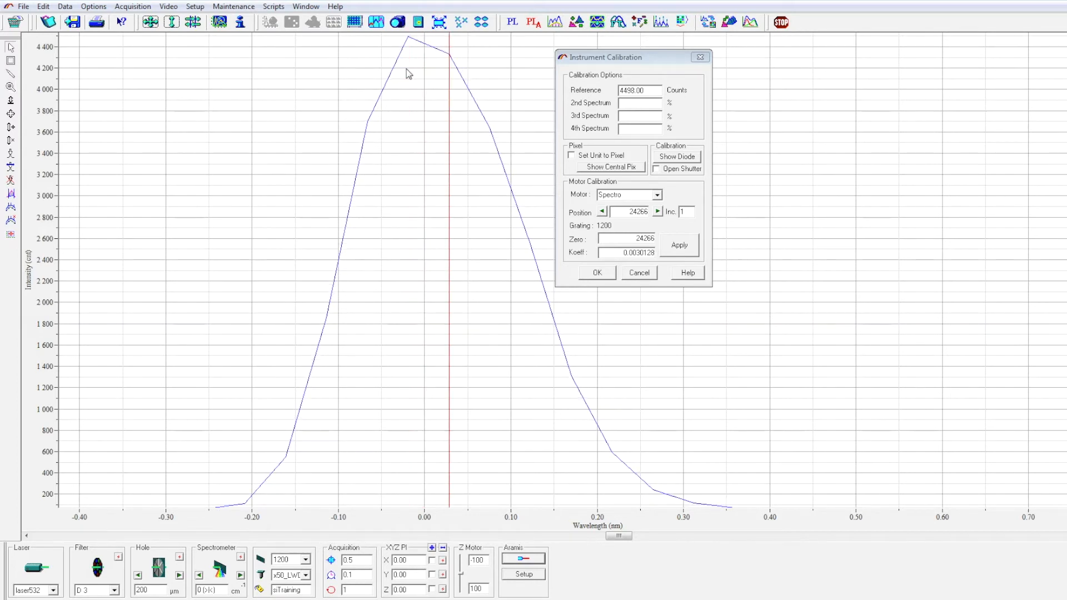
{"action": "left_click", "coordinate": [594, 277]}
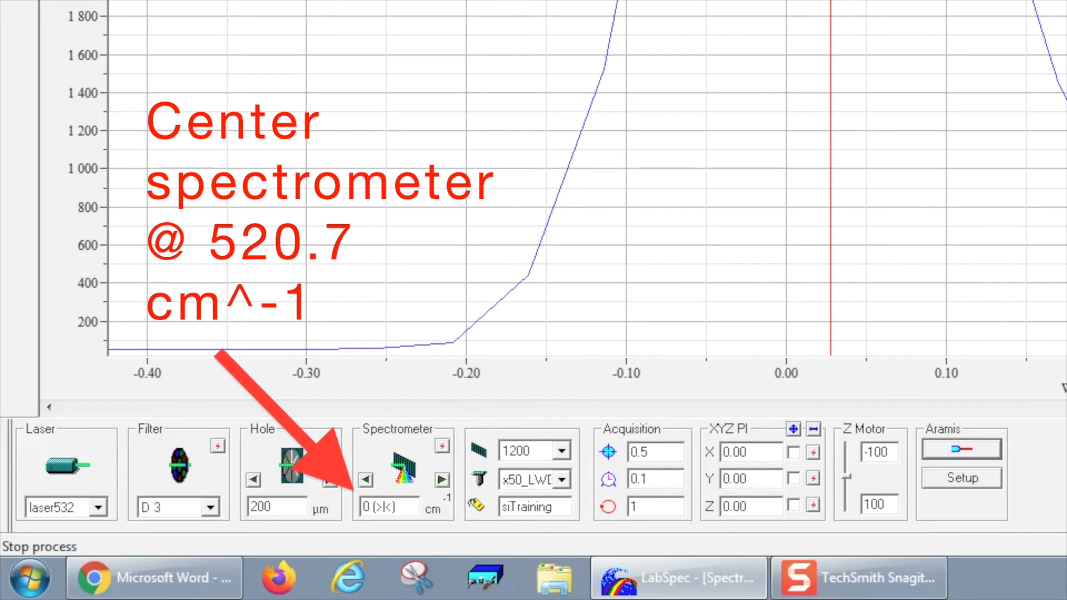
- Move the spectrometer position to 520.7 cm⁻¹
{"action": "left_click", "coordinate": [414, 505]}
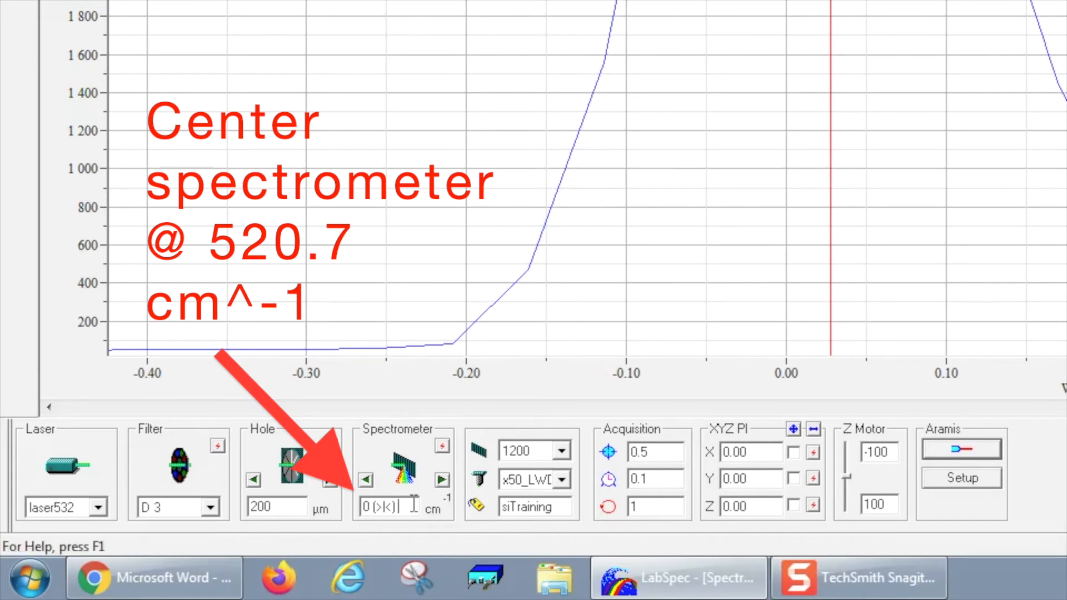
{"action": "left_click_drag", "start_coordinate": [413, 505], "coordinate": [323, 505]}
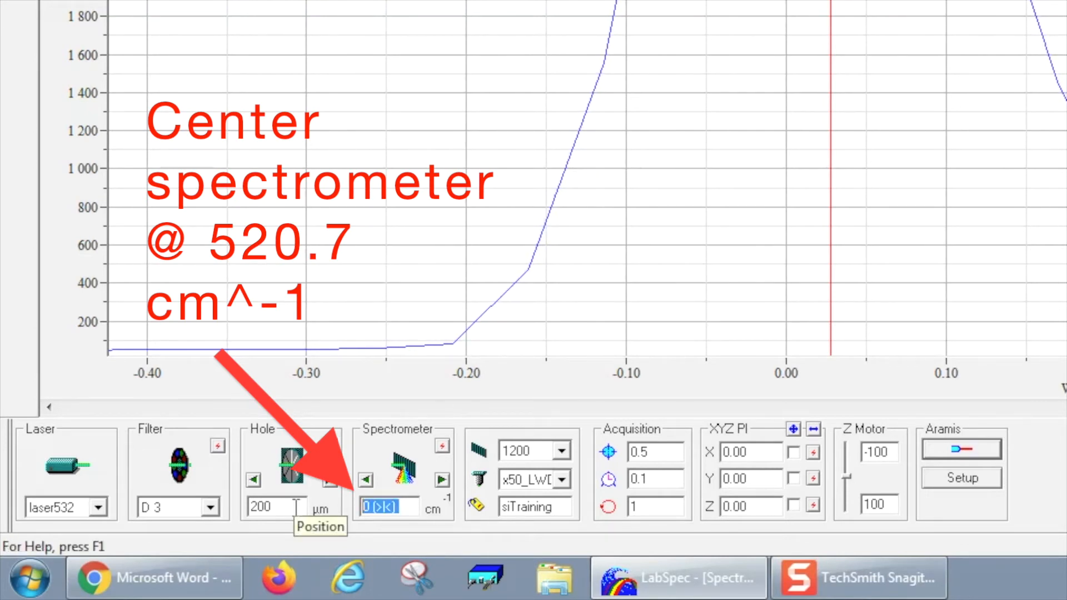
{"action": "type", "text": "520.7"}
{"action": "key", "text": "Return"}
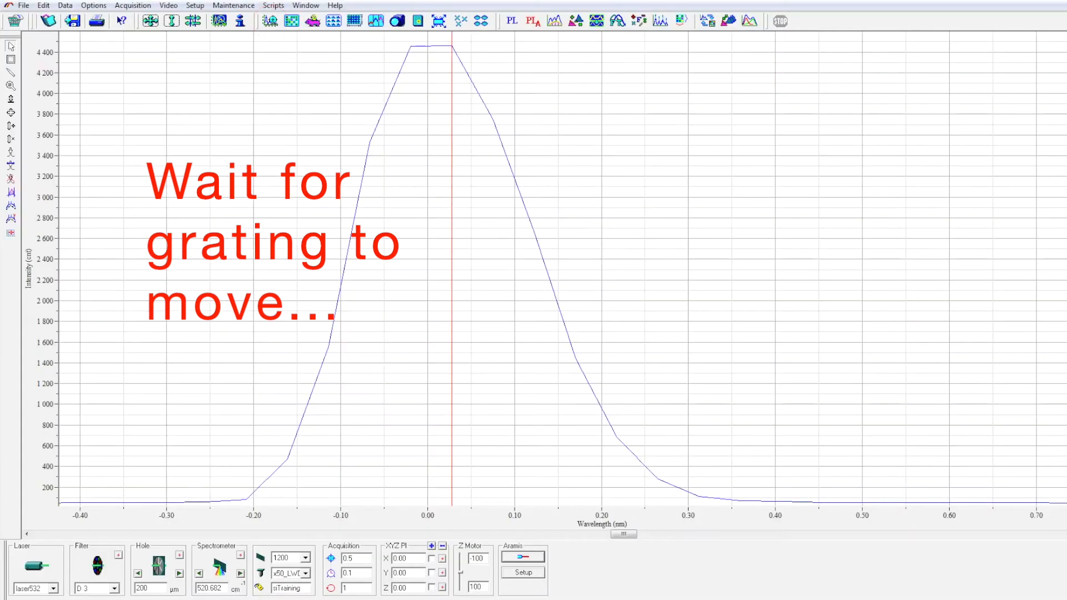
- Start the real-time display and auto-scale the live spectrum
{"action": "left_click", "coordinate": [272, 22]}
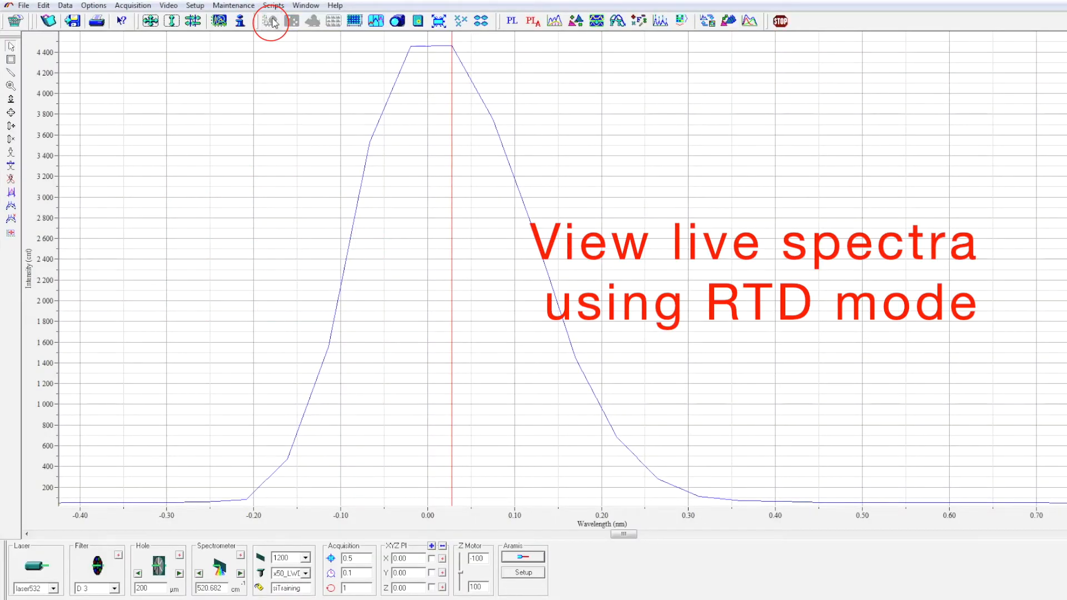
{"action": "left_click", "coordinate": [152, 24]}
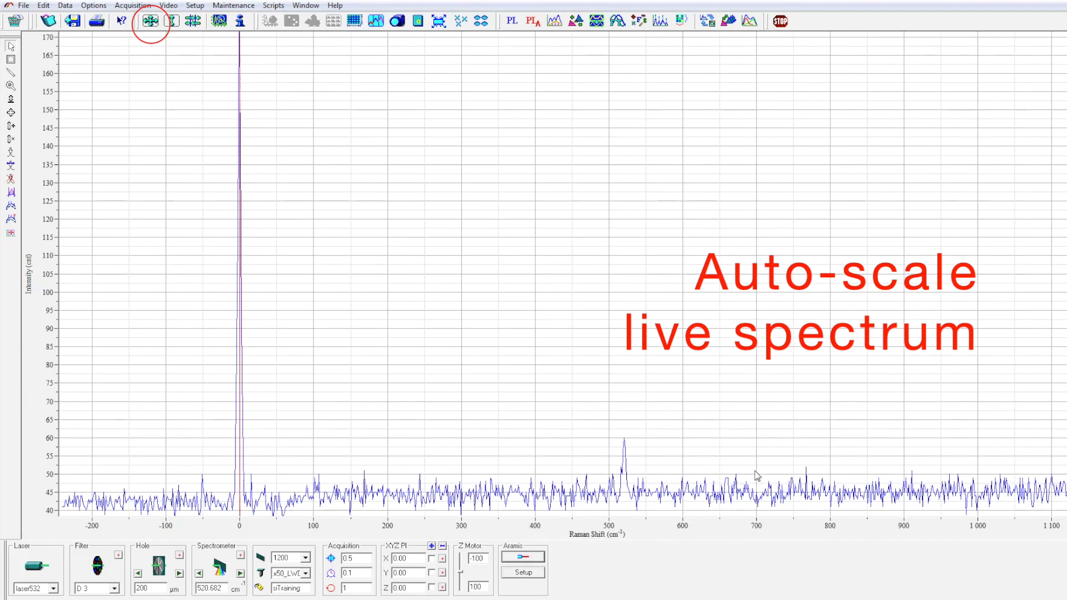
- Set the filter to D 0.6 and auto-scale the intensity axis
{"action": "left_click", "coordinate": [114, 588]}
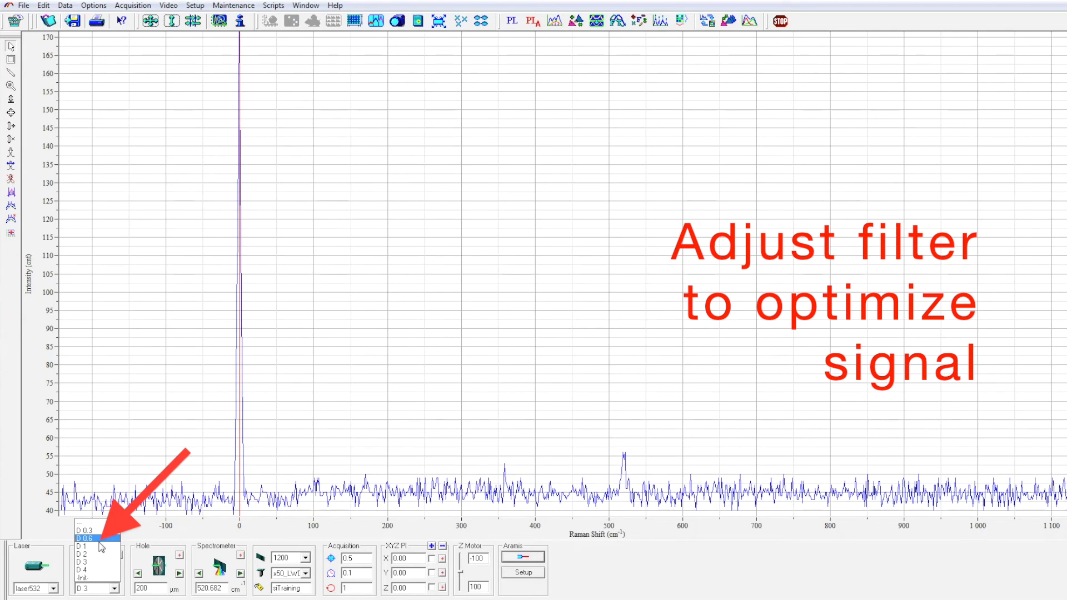
{"action": "left_click", "coordinate": [99, 539]}
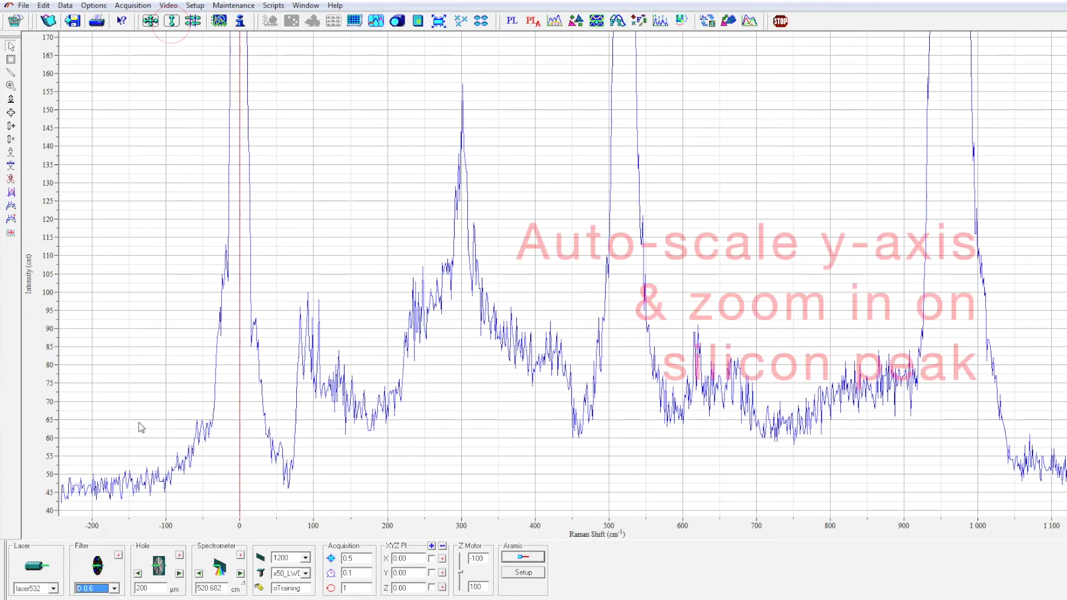
{"action": "left_click", "coordinate": [168, 25]}
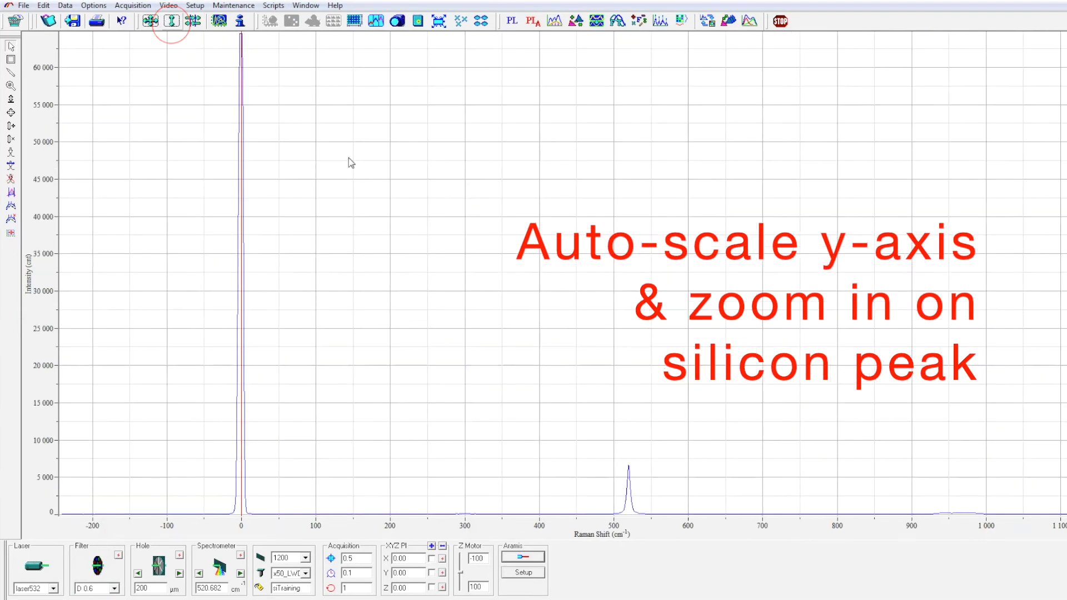
- Zoom in on the silicon peak near 520 cm⁻¹ and place the cursor on its maximum
{"action": "left_click", "coordinate": [12, 87]}
{"action": "left_click_drag", "start_coordinate": [596, 450], "coordinate": [660, 519]}
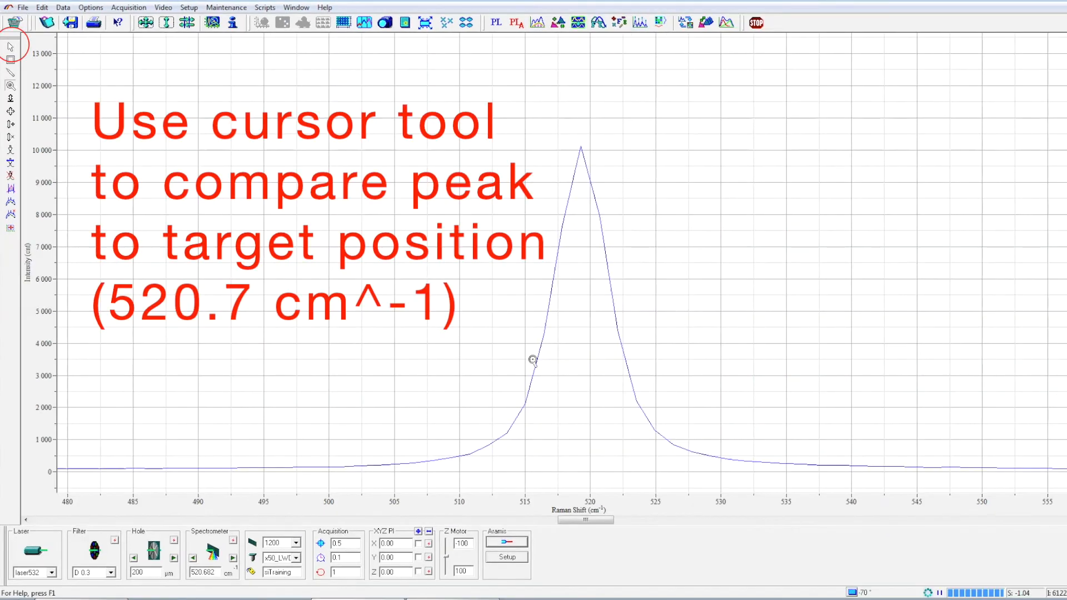
{"action": "left_click", "coordinate": [11, 48]}
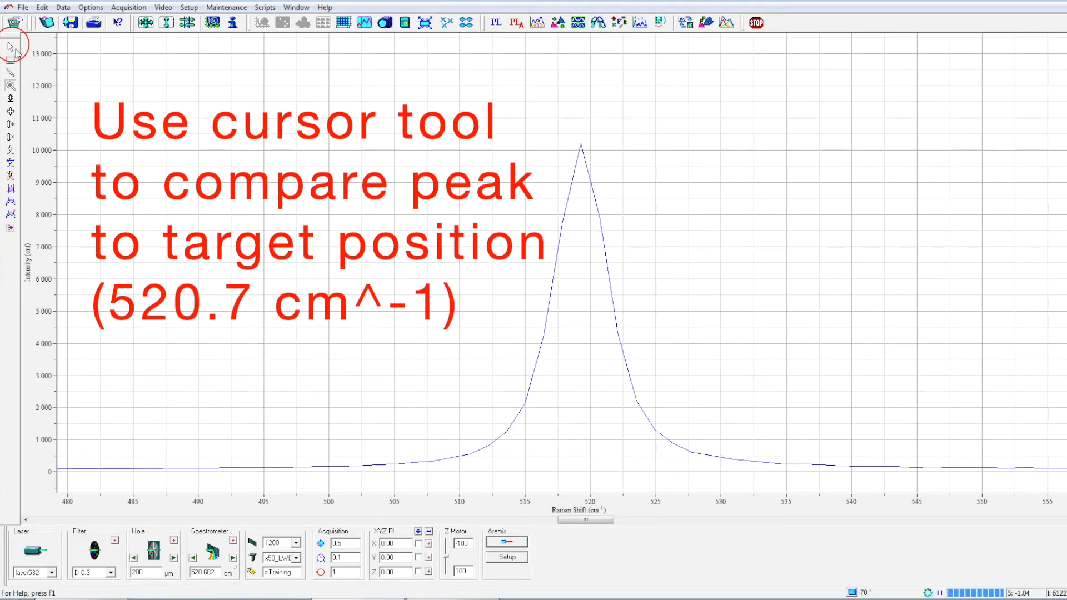
{"action": "left_click", "coordinate": [581, 158]}
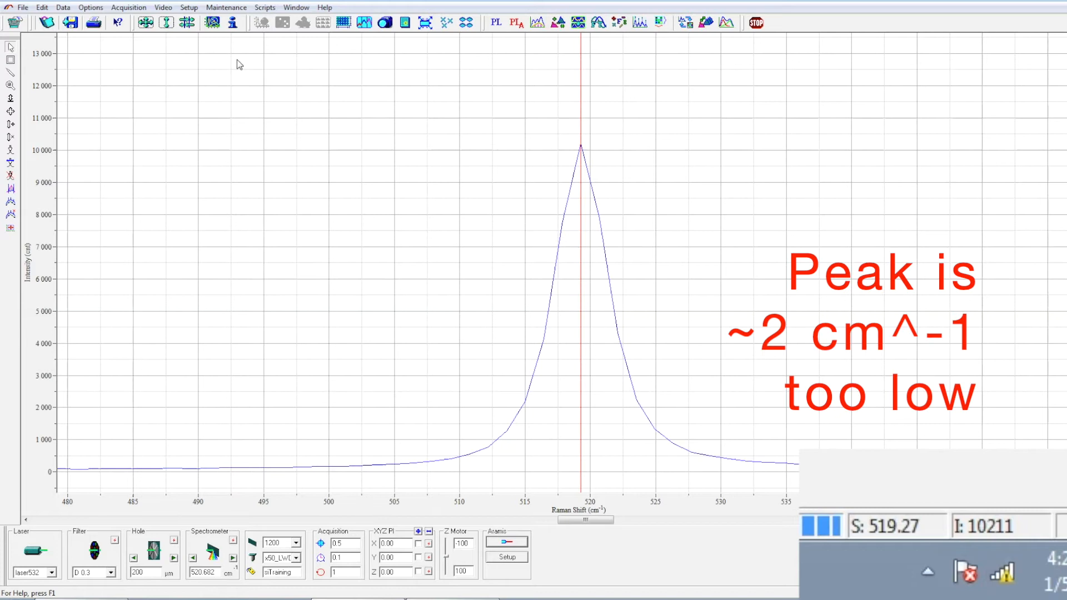
- Open Instrument Calibration, set Koeff to 0.0030138 and apply it
{"action": "left_click", "coordinate": [91, 7]}
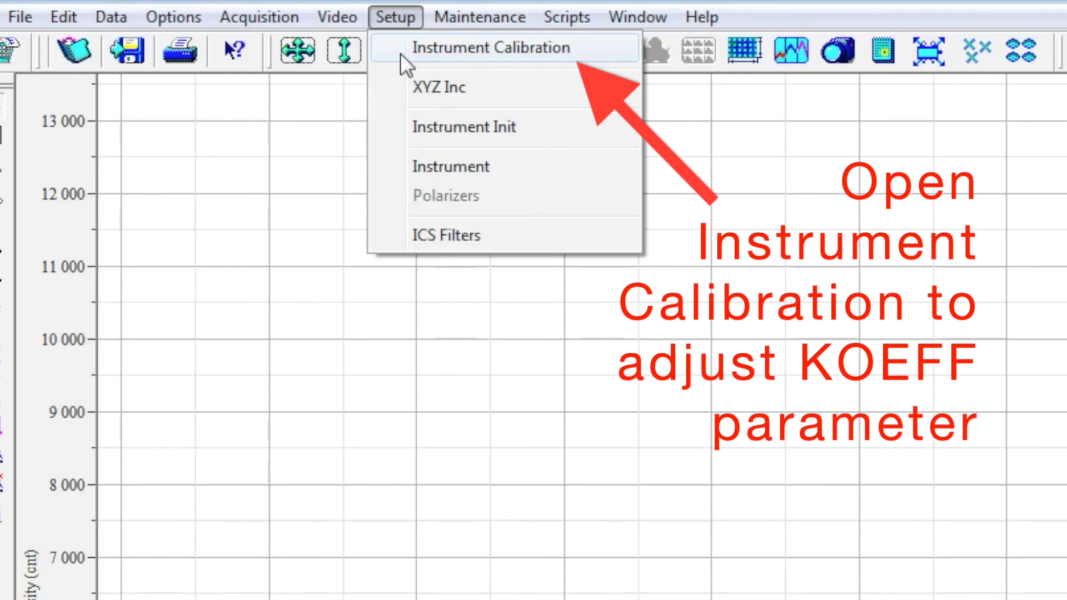
{"action": "left_click", "coordinate": [400, 52]}
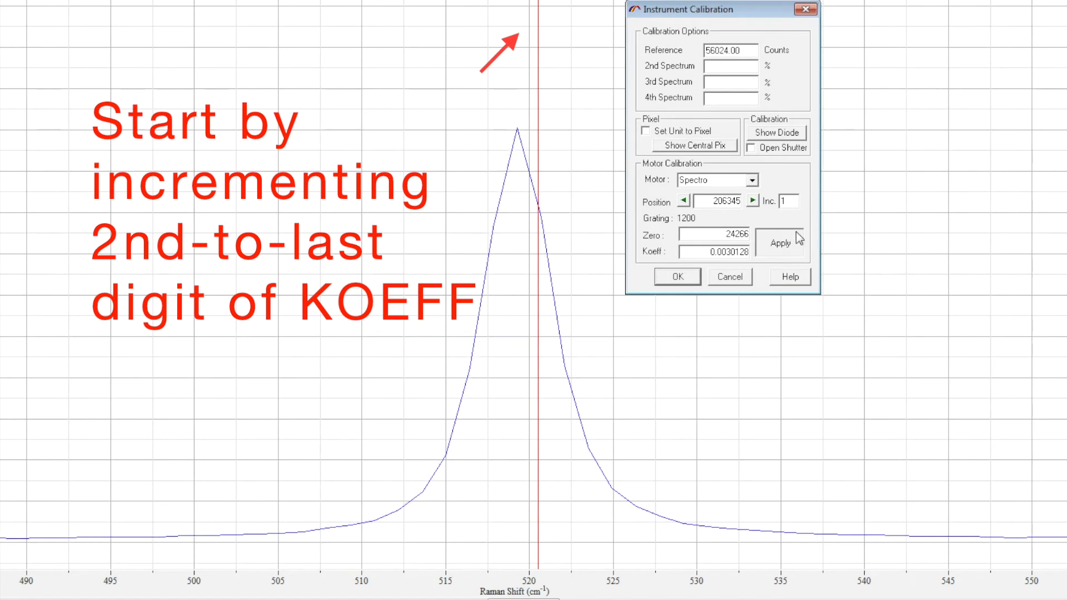
{"action": "double_click", "coordinate": [742, 233]}
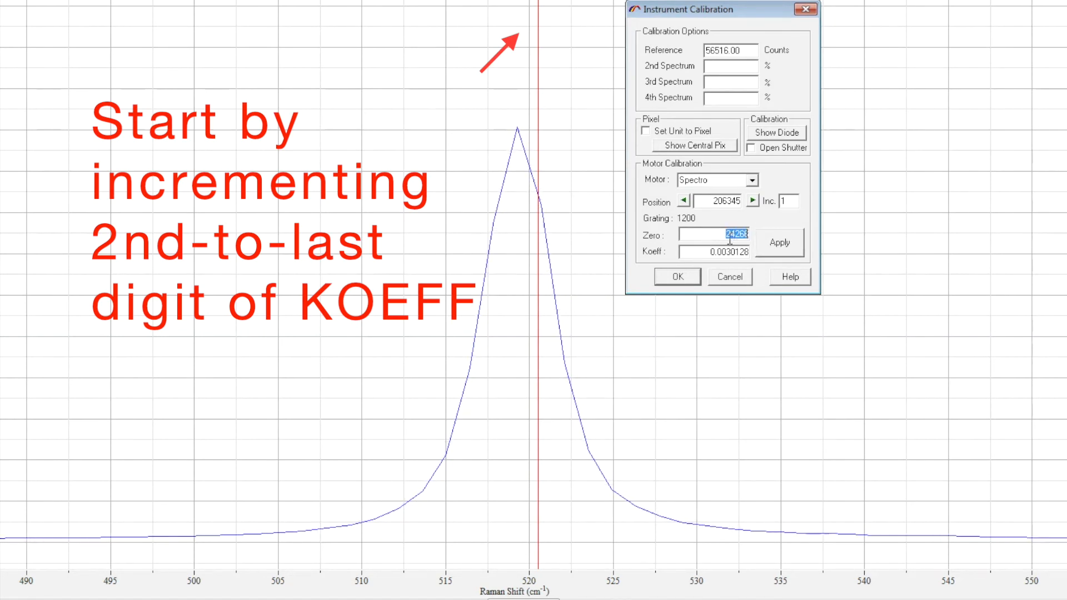
{"action": "double_click", "coordinate": [722, 252]}
{"action": "left_click", "coordinate": [745, 253]}
{"action": "left_click_drag", "start_coordinate": [740, 253], "coordinate": [744, 253]}
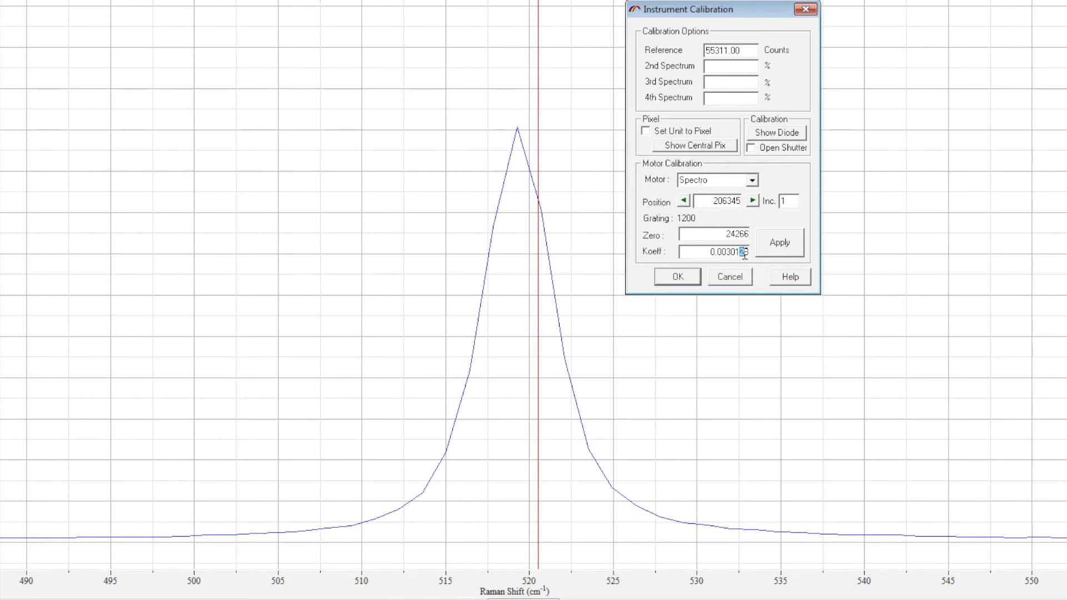
{"action": "type", "text": "3"}
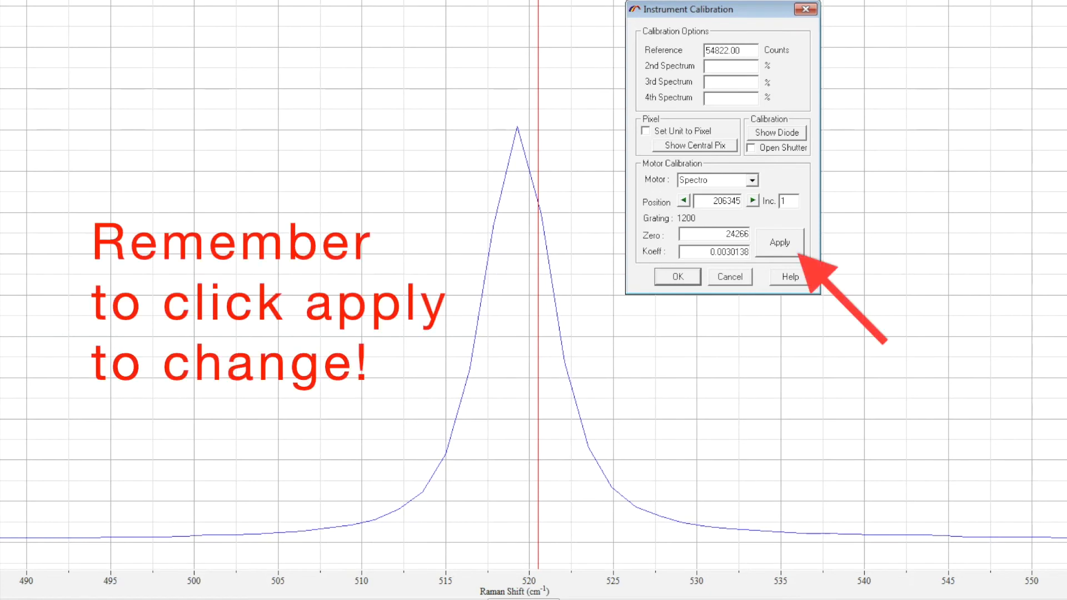
{"action": "left_click", "coordinate": [785, 242]}
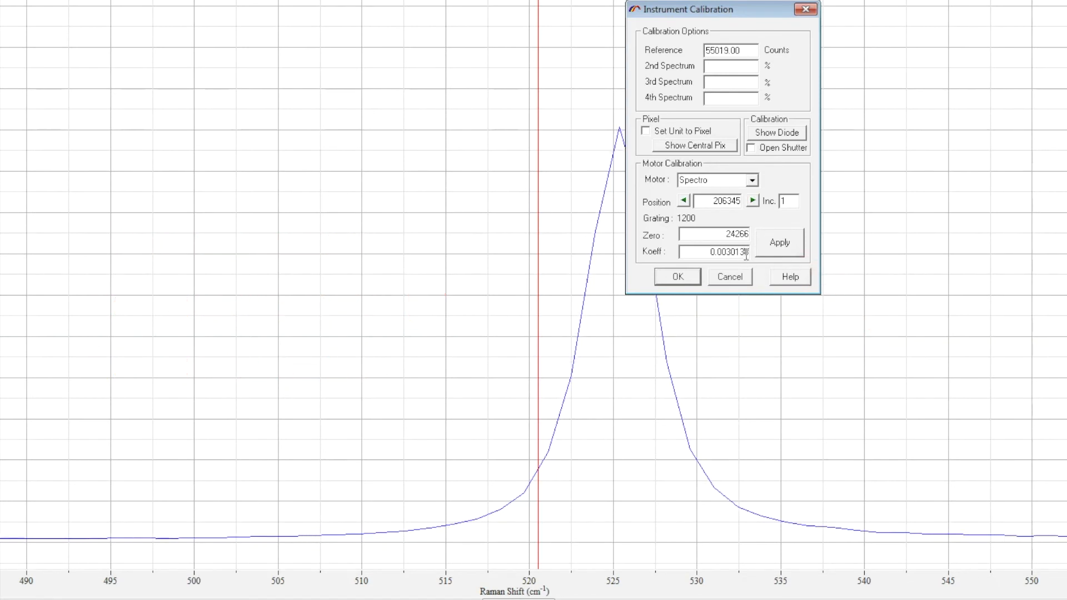
- Set Koeff to 0.0030133 and apply it
{"action": "left_click_drag", "start_coordinate": [744, 253], "coordinate": [741, 253]}
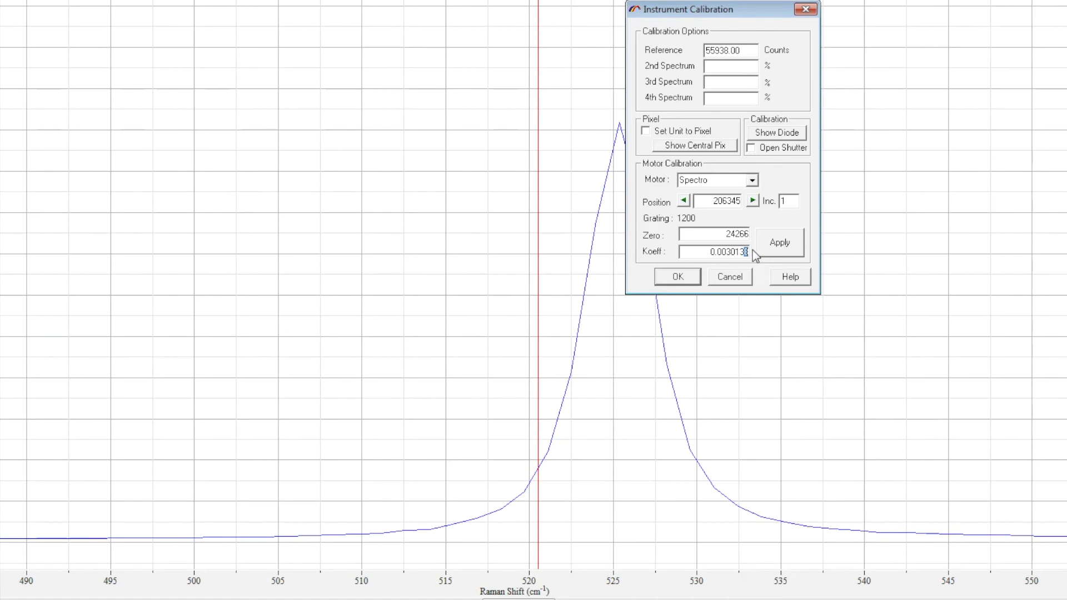
{"action": "type", "text": "3"}
{"action": "left_click", "coordinate": [772, 248]}
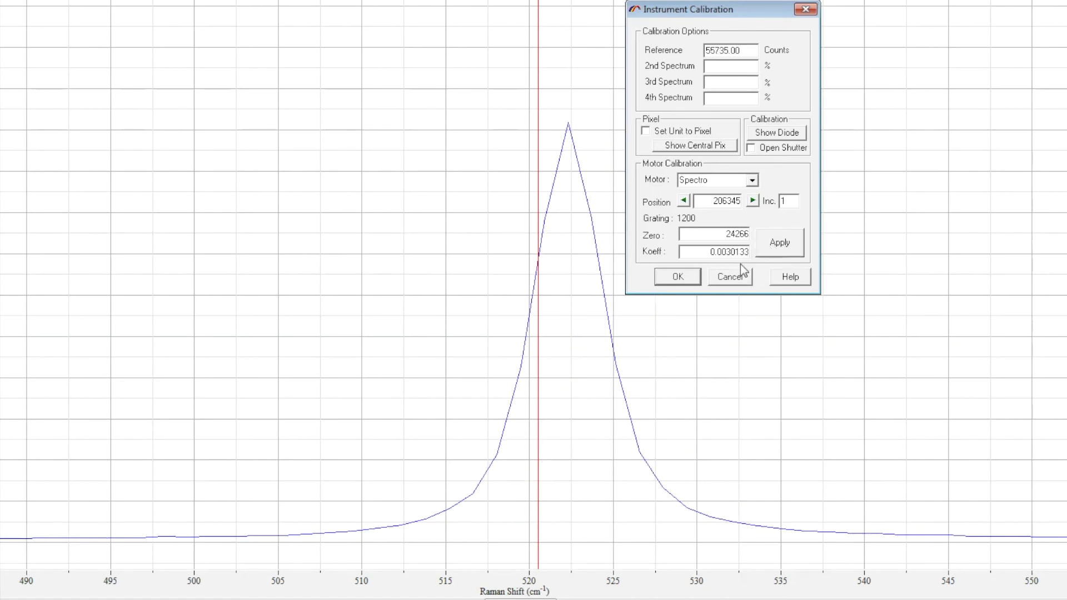
- Set Koeff to 0.0030130 and apply it
{"action": "left_click_drag", "start_coordinate": [746, 252], "coordinate": [753, 255]}
{"action": "type", "text": "0"}
{"action": "left_click", "coordinate": [791, 256]}
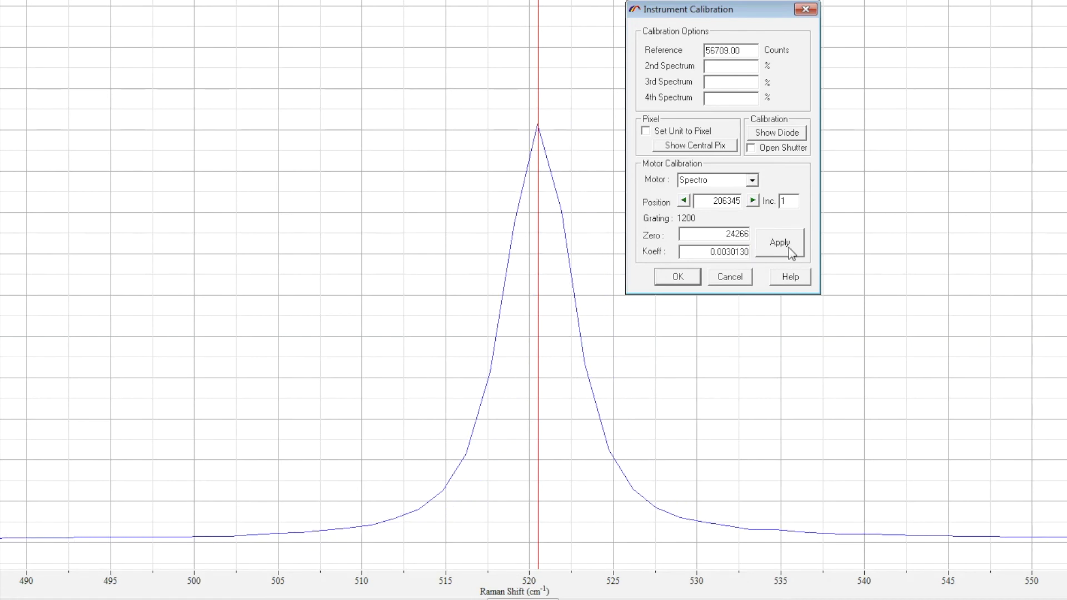
- Check the silicon peak position by placing the cursor on it, zooming closer and stepping the cursor around its maximum
{"action": "left_click", "coordinate": [539, 128]}
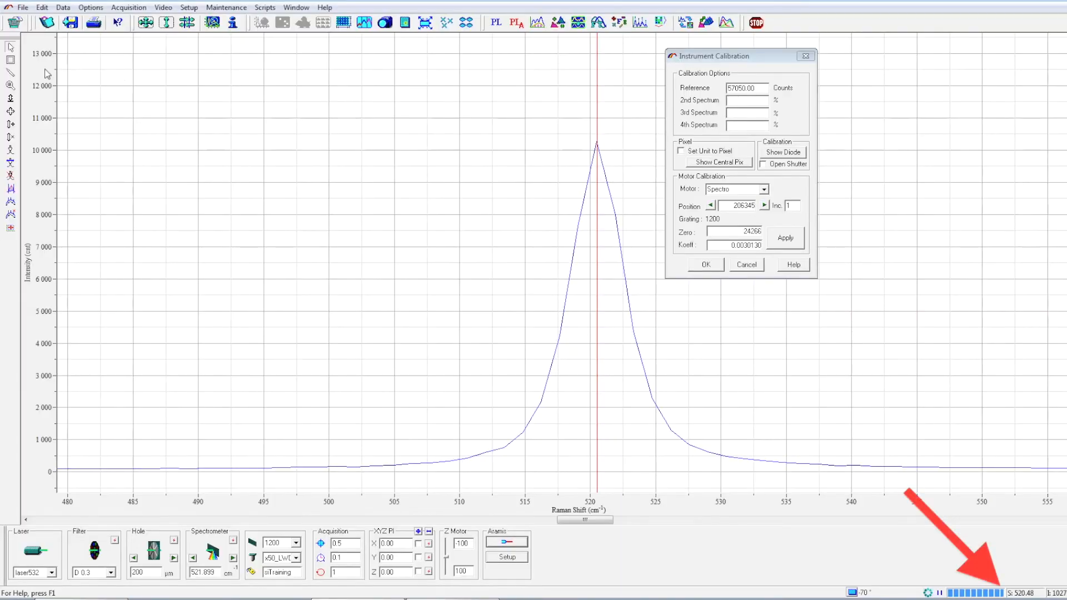
{"action": "left_click", "coordinate": [10, 85]}
{"action": "left_click_drag", "start_coordinate": [525, 126], "coordinate": [695, 493]}
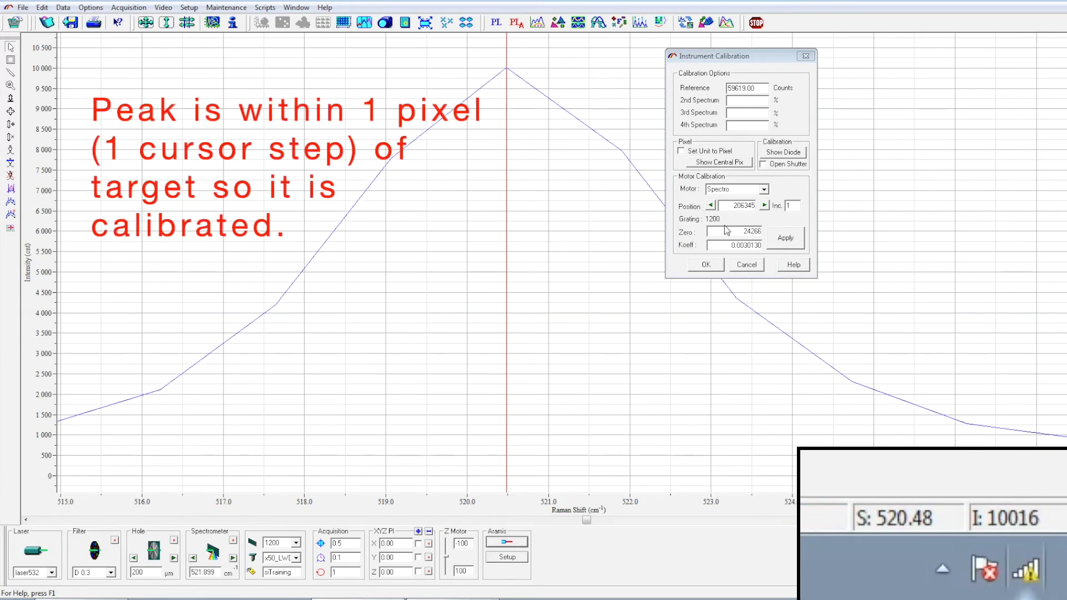
{"action": "key", "text": "Left"}
{"action": "key", "text": "Right"}
{"action": "key", "text": "Left"}
{"action": "key", "text": "Left"}
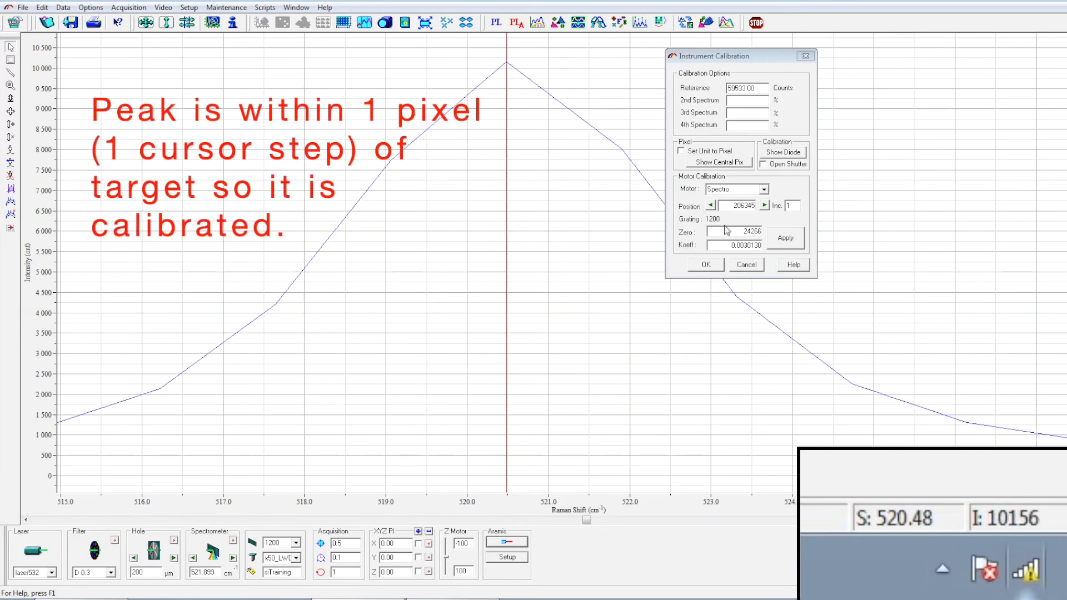
{"action": "key", "text": "Right"}
{"action": "key", "text": "Right"}
{"action": "key", "text": "Left"}
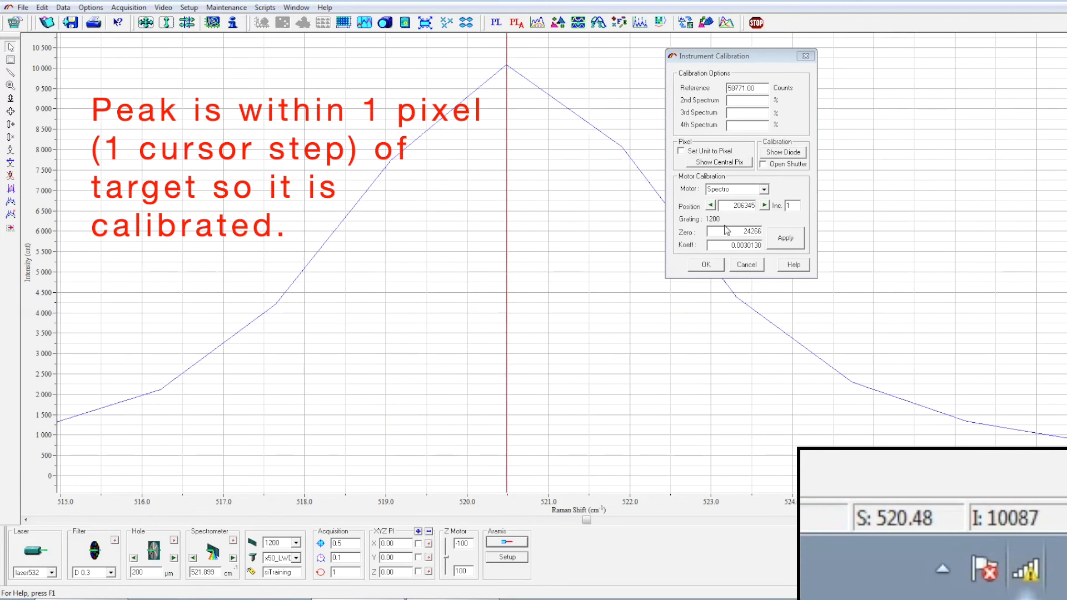
- Close the calibration dialog with OK and auto-scale the full spectrum
{"action": "left_click", "coordinate": [715, 266]}
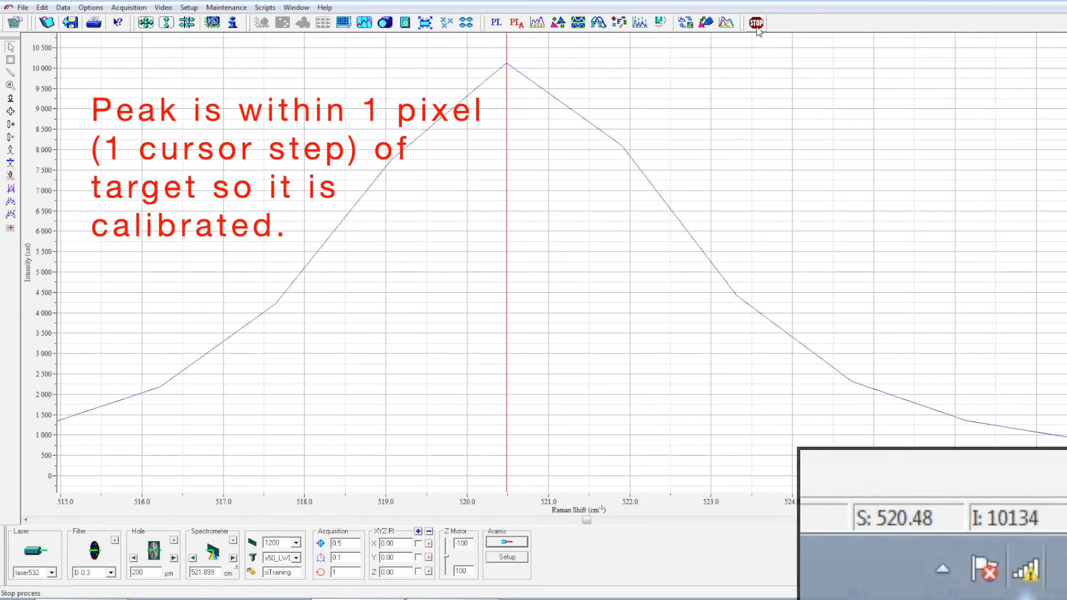
{"action": "left_click", "coordinate": [145, 22]}
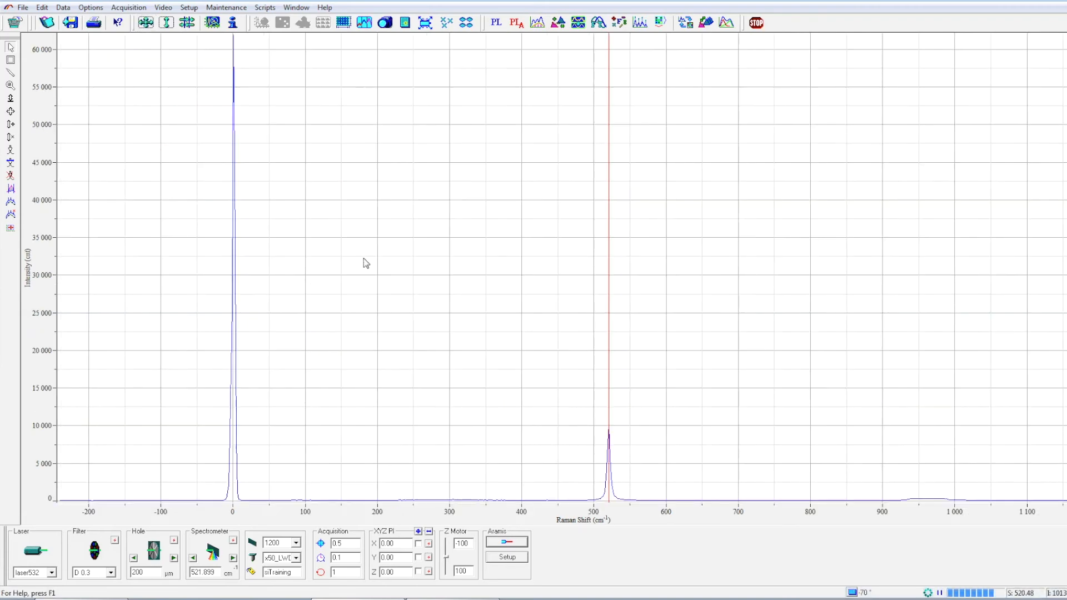
- Zoom in on the laser peak at 0 cm⁻¹ and step the cursor across its maximum to check its position
{"action": "left_click", "coordinate": [10, 86]}
{"action": "left_click_drag", "start_coordinate": [218, 499], "coordinate": [248, 38]}
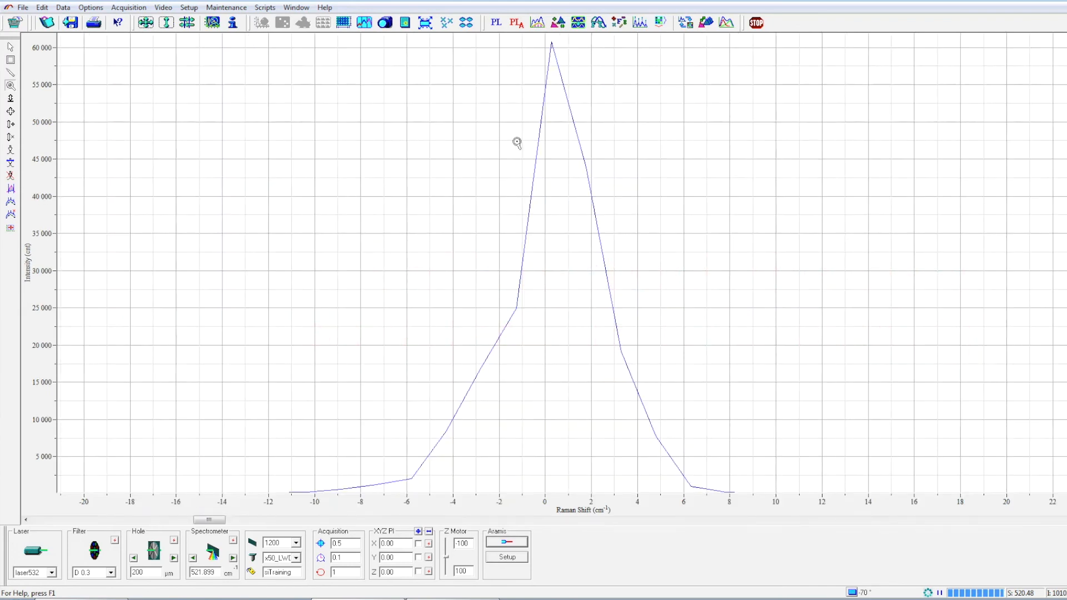
{"action": "left_click", "coordinate": [549, 83]}
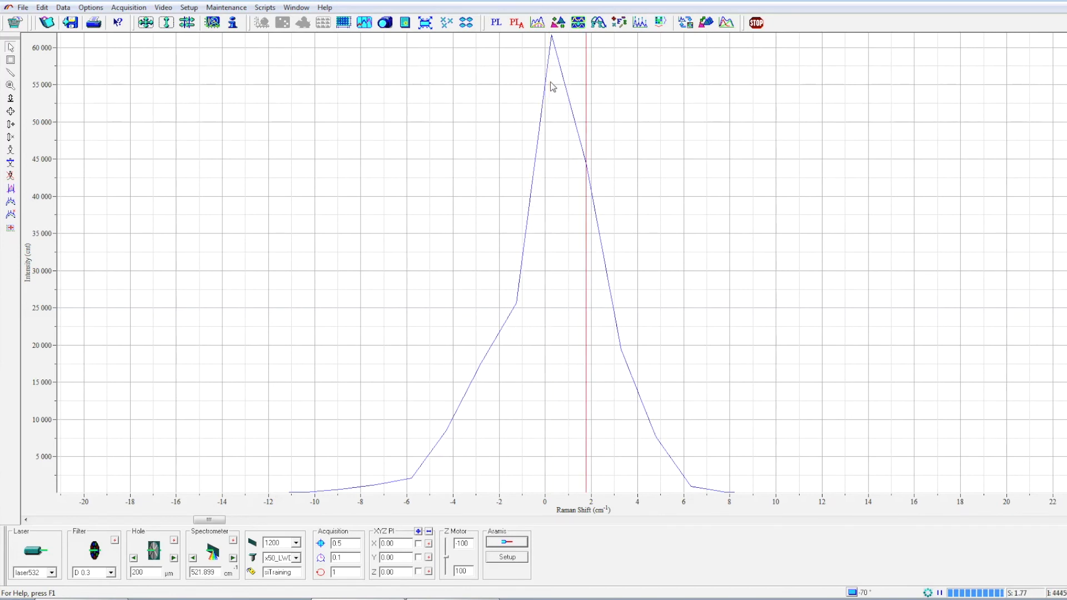
{"action": "key", "text": "Left"}
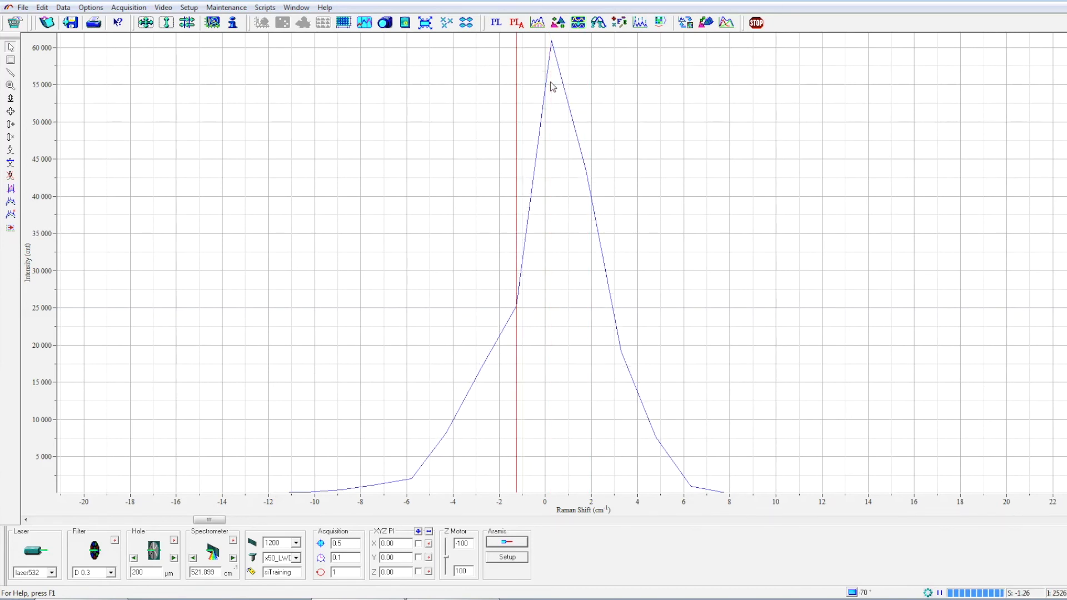
{"action": "key", "text": "Right"}
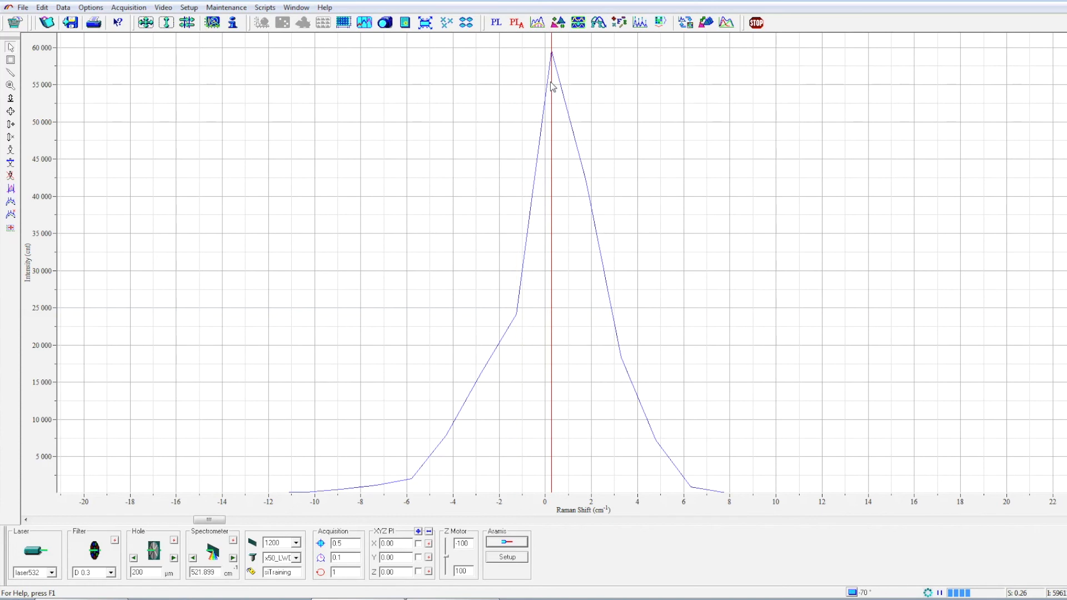